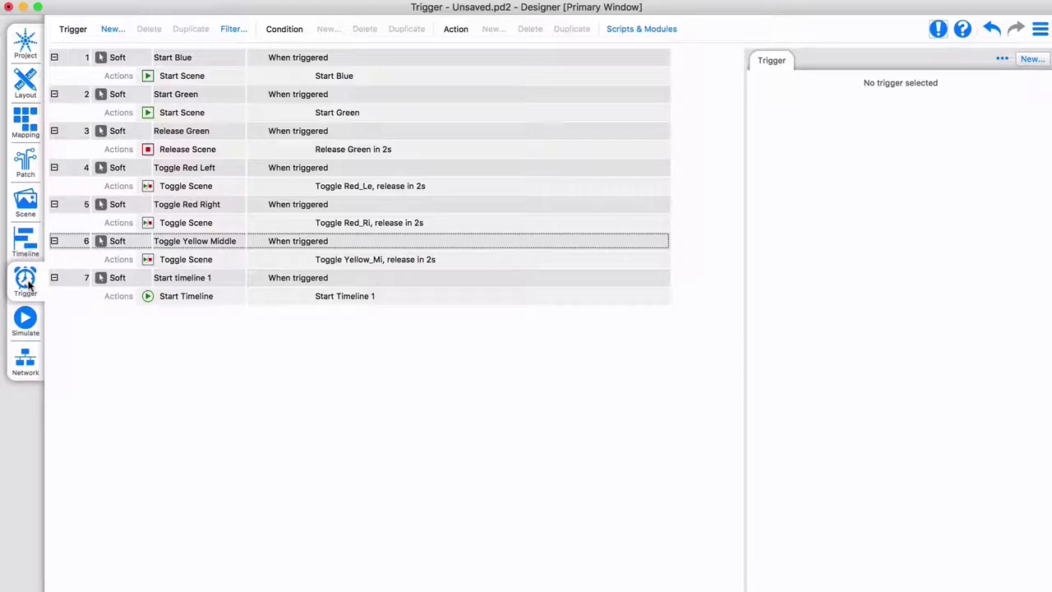
- Collapse all seven soft triggers so each shows on one row with its scene or timeline action
right_click(124, 61)
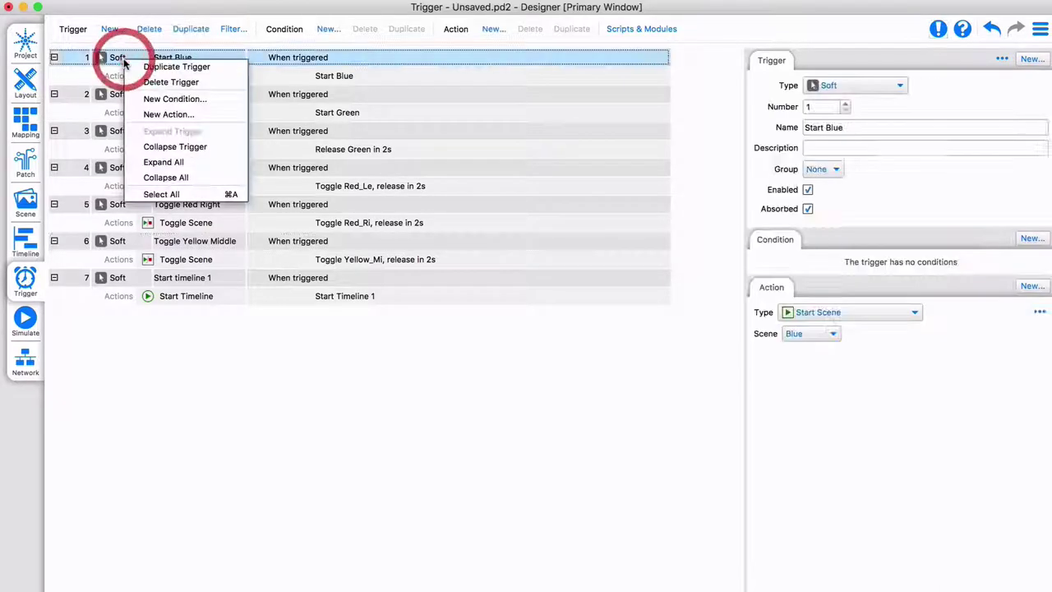
left_click(168, 178)
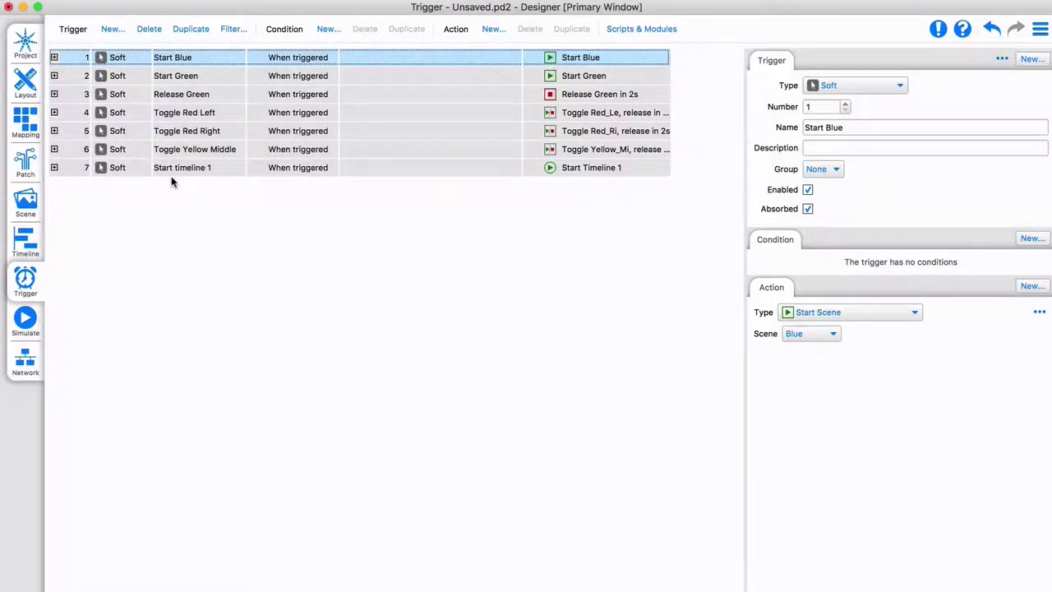
left_click(111, 29)
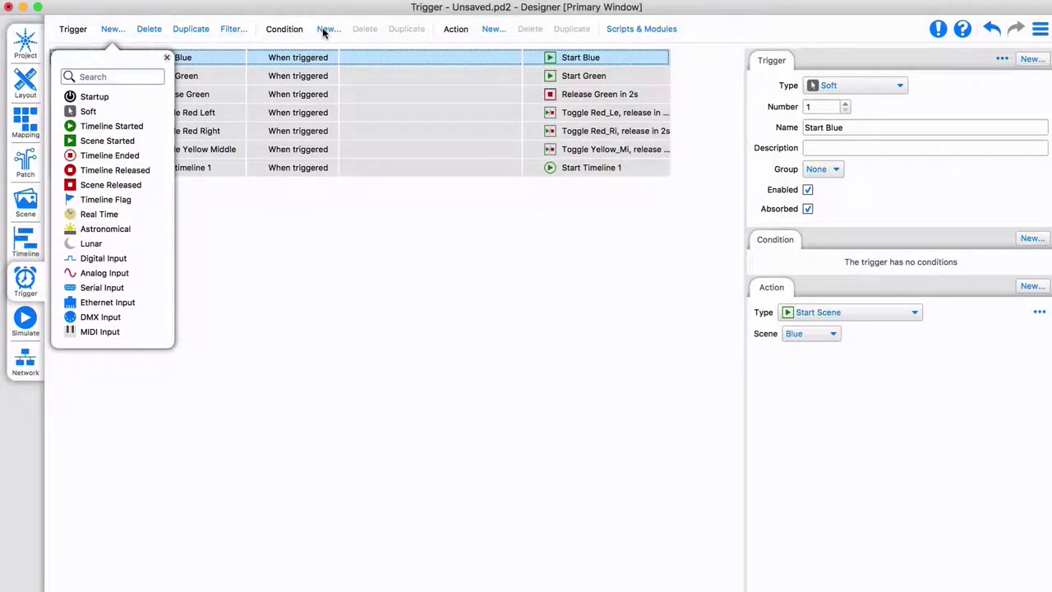
left_click(325, 29)
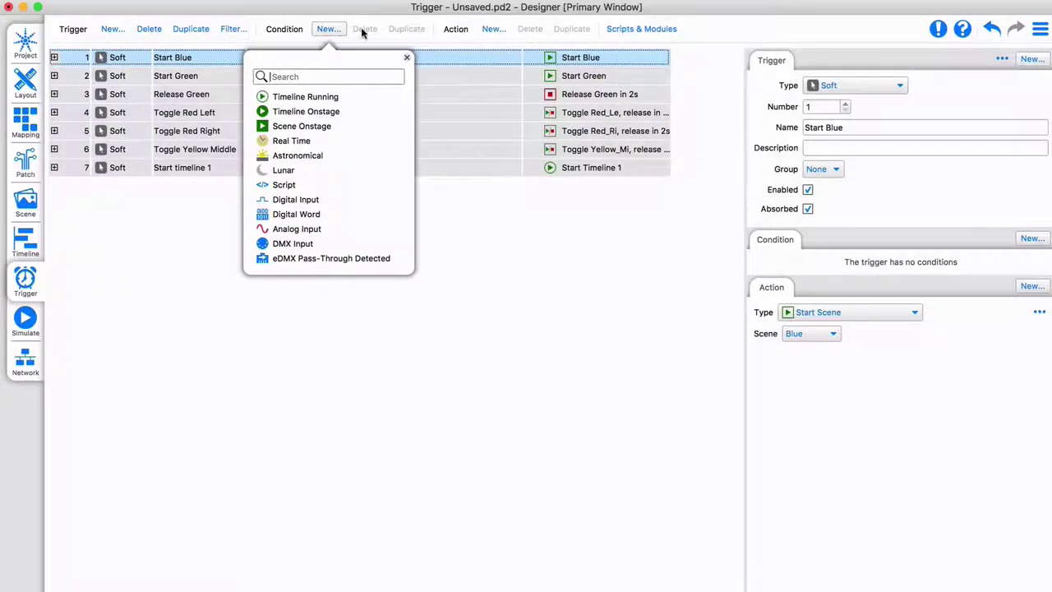
left_click(493, 29)
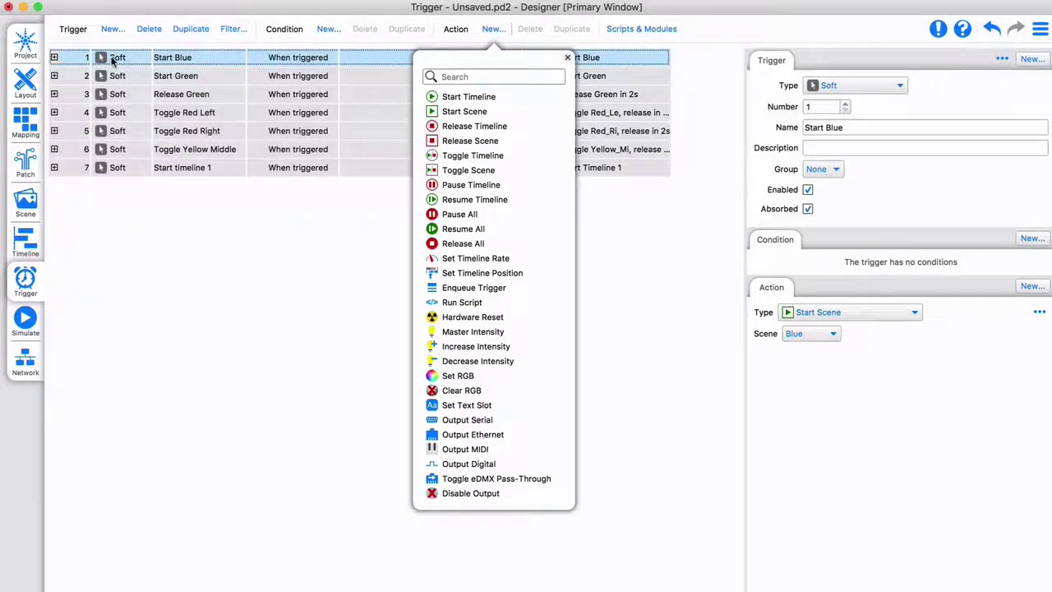
left_click(113, 59)
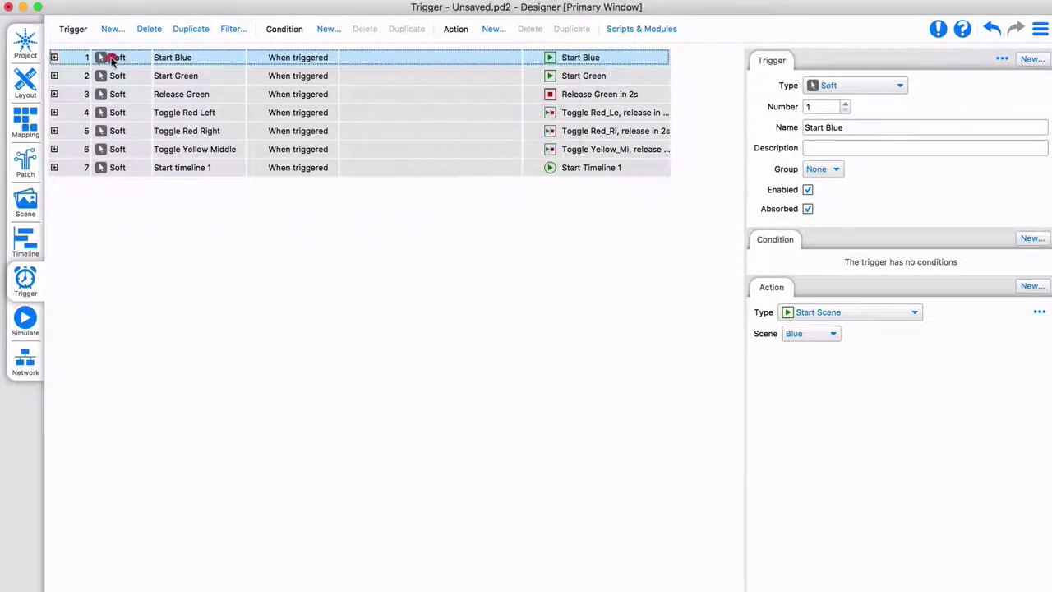
left_click(113, 59)
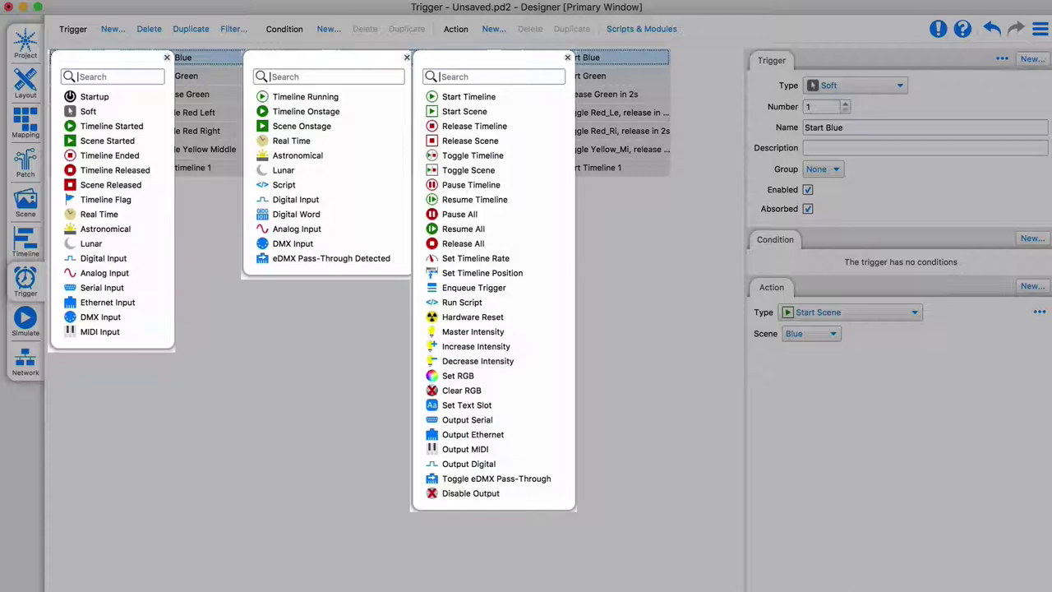
left_click(111, 58)
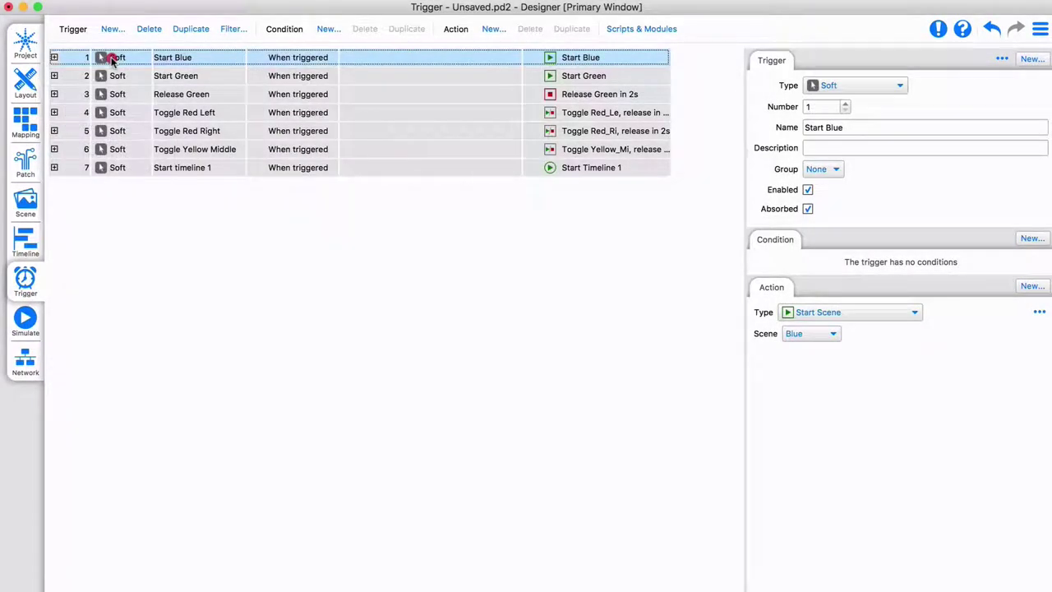
left_click(106, 168, "shift")
- Delete the selected triggers and add Startup trigger 'Startup Blue' that starts scene Blue
key("Delete")
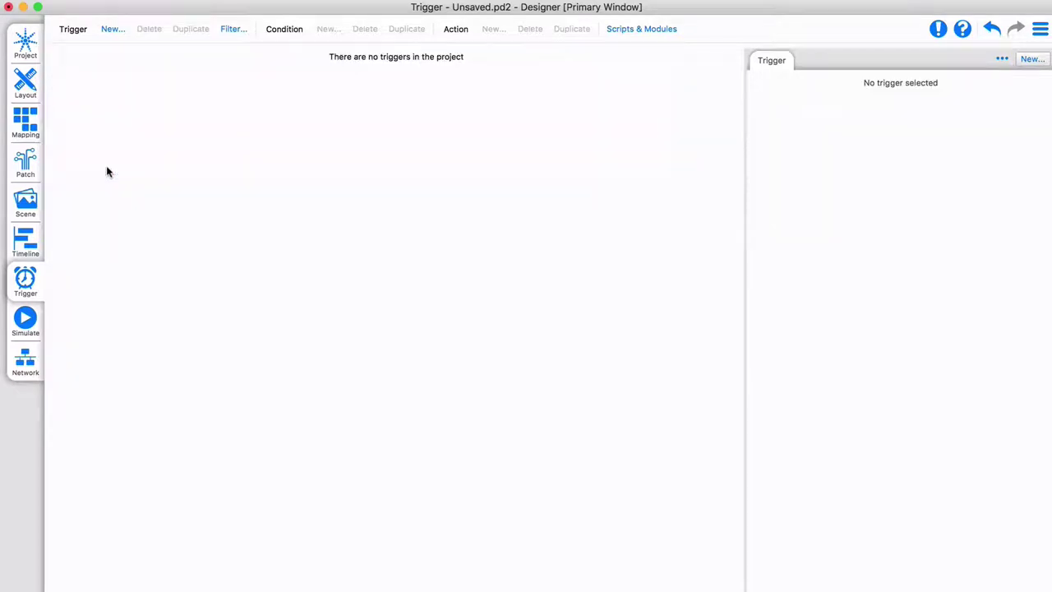
left_click(113, 30)
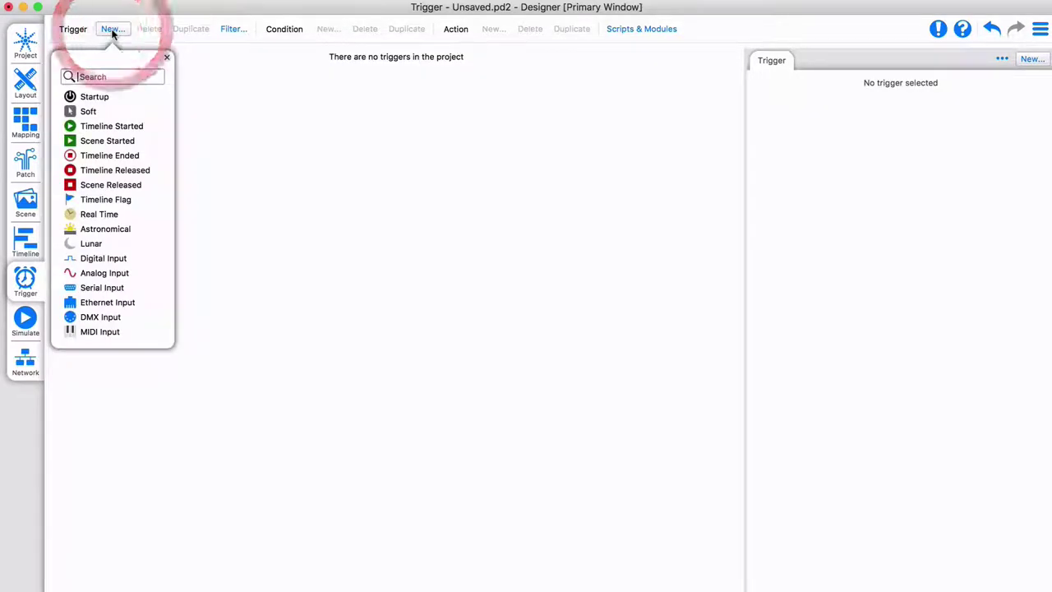
left_click(94, 97)
left_click(841, 127)
type("Startup Blue")
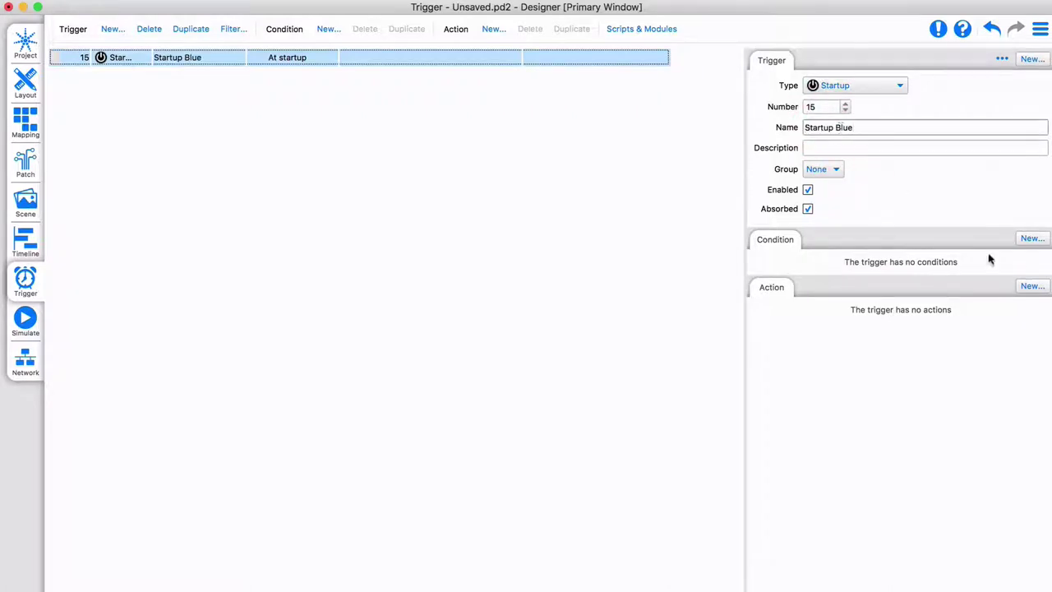
left_click(1032, 286)
left_click(941, 369)
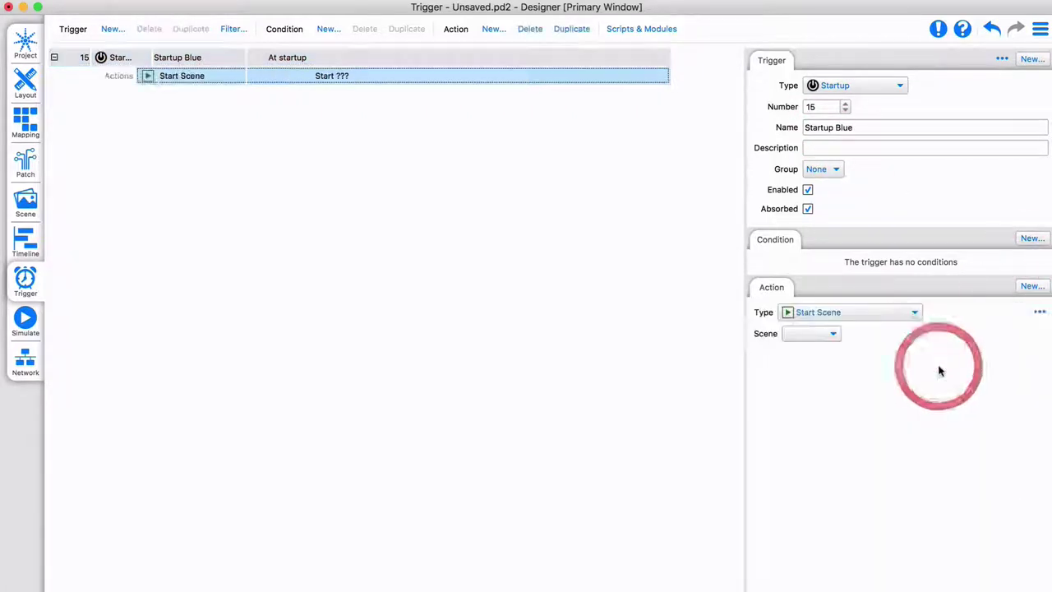
left_click(809, 334)
left_click(815, 351)
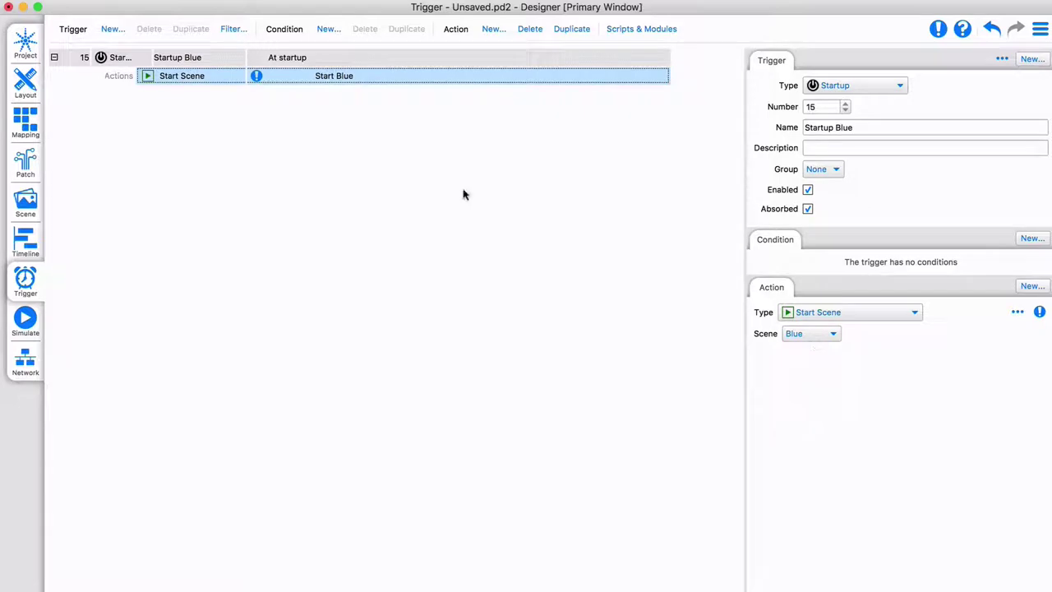
- Add Digital Input trigger 'Input2 Redleft' on input 2 starting Red_Le, plus a new Real Time trigger
left_click(113, 29)
left_click(106, 259)
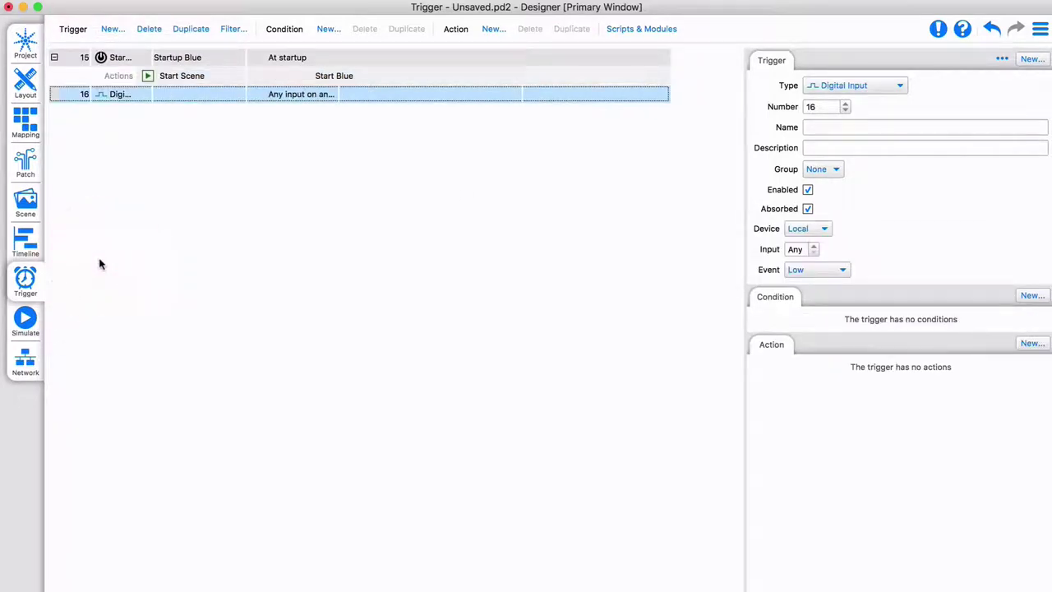
left_click(839, 127)
type("Input2 Redleft")
key("Return")
left_click(815, 245)
left_click(815, 245)
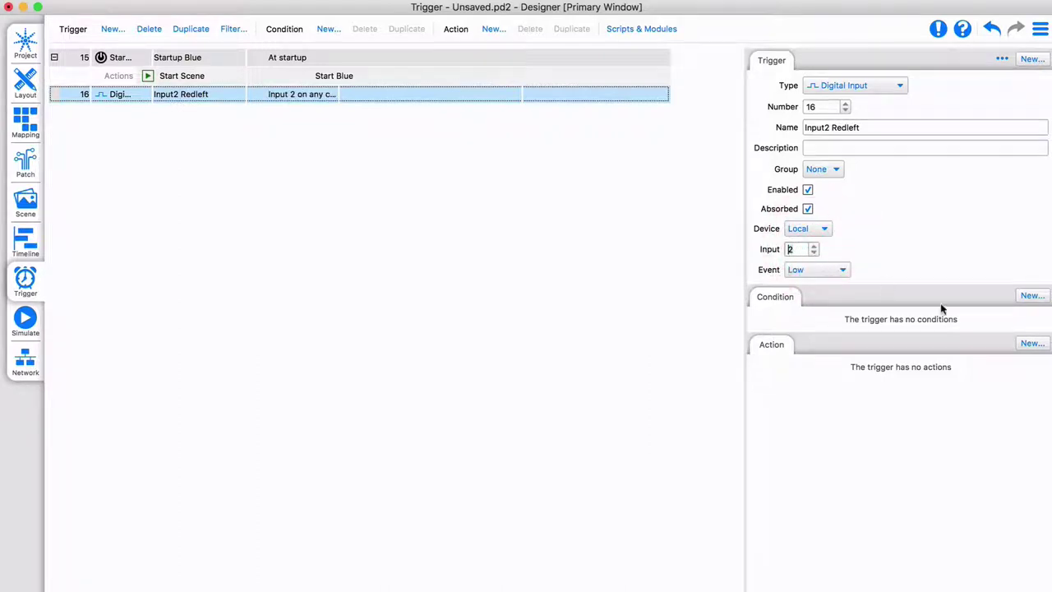
left_click(1033, 343)
left_click(938, 83)
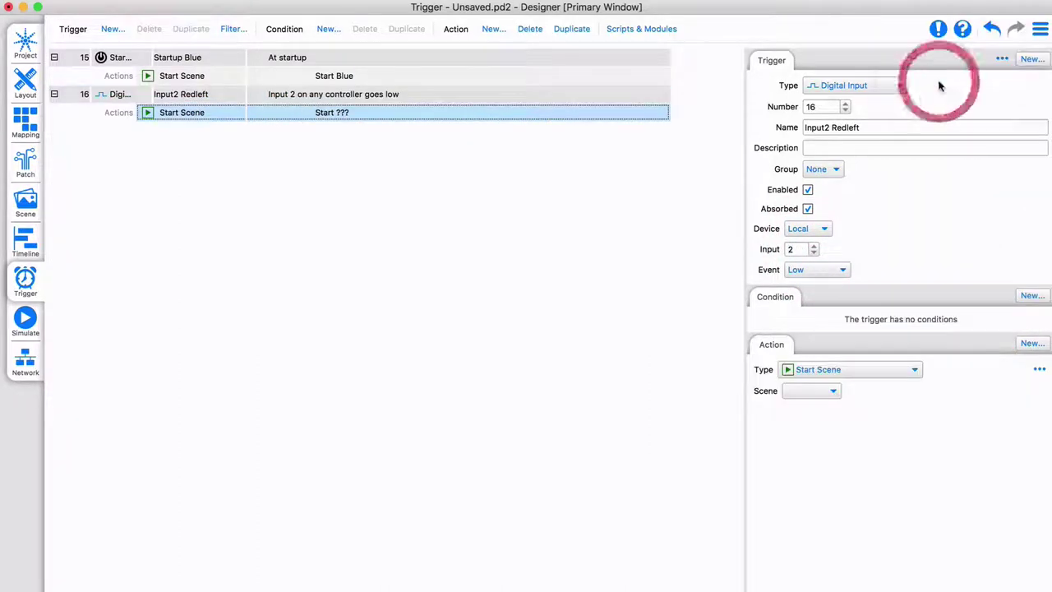
left_click(811, 393)
left_click(809, 438)
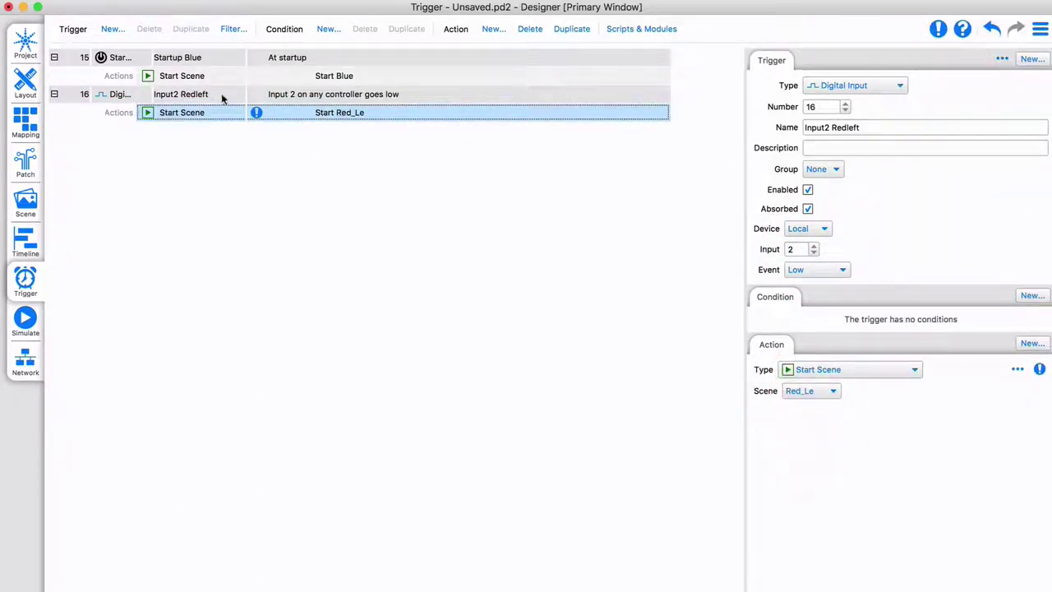
left_click(113, 29)
left_click(101, 214)
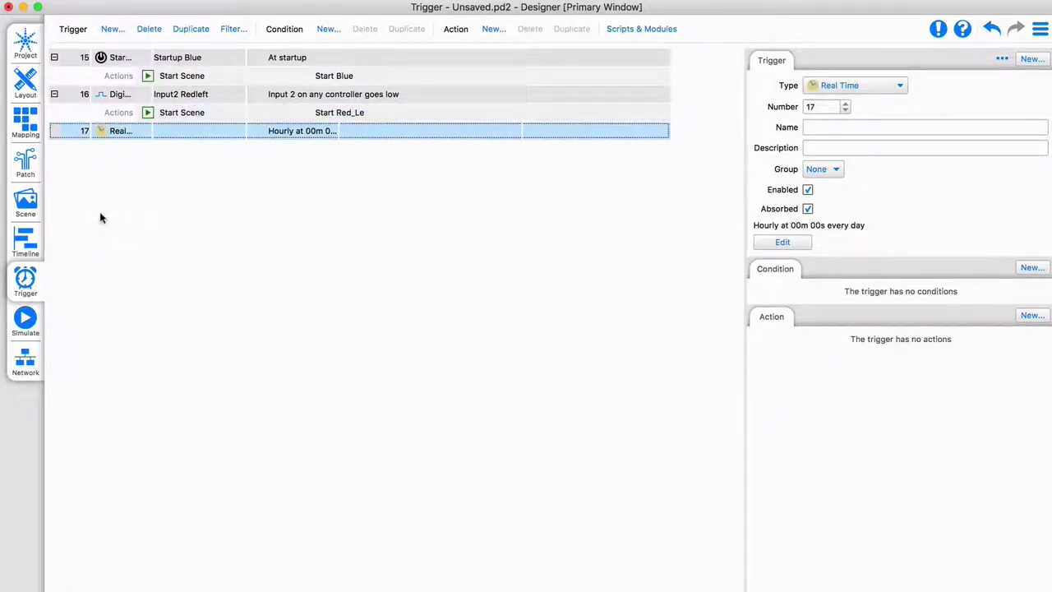
- Name the real-time trigger 'Dim middle fixtures' and schedule it once daily at 10:00
left_click(838, 127)
type("Dim middle fixtures")
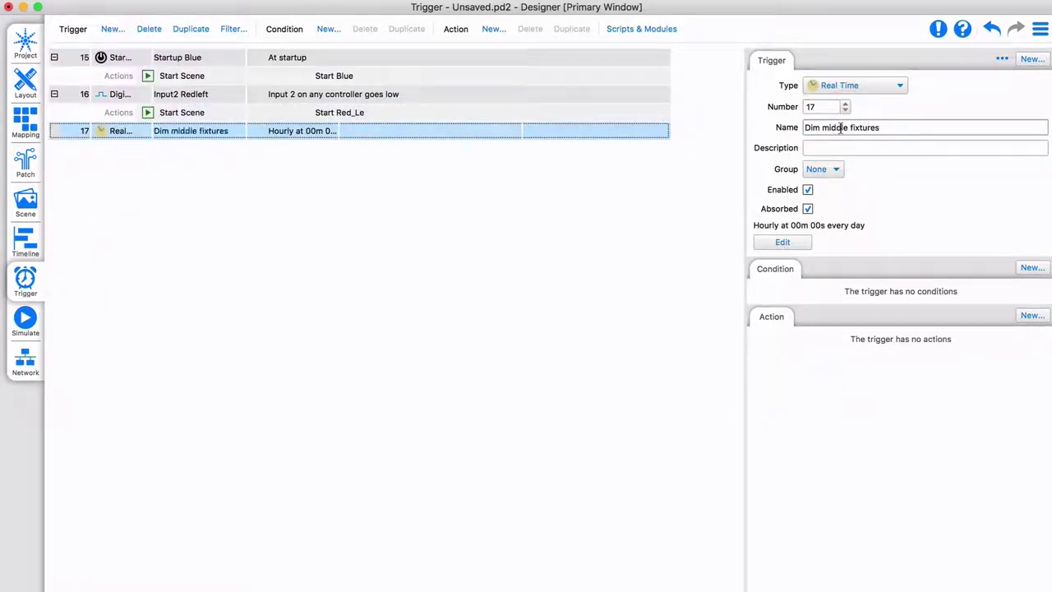
left_click(783, 242)
left_click(239, 341)
left_click(316, 342)
type("10")
key("Return")
- Add a Master Intensity action setting group 3: Middle to 50% over 1s, then simulate the whole project
left_click(493, 30)
left_click(473, 331)
left_click(822, 363)
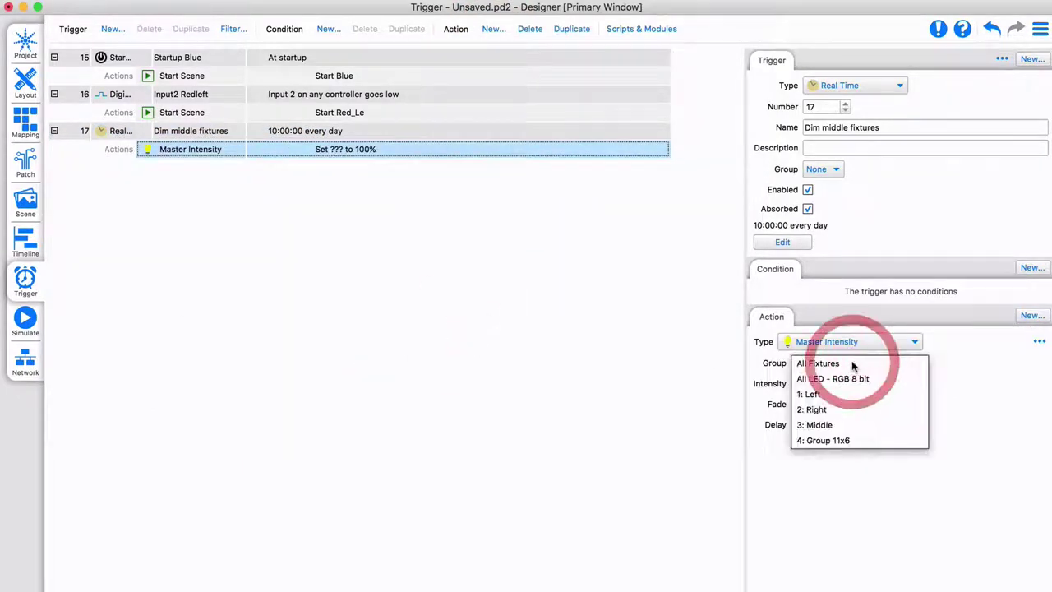
left_click(832, 425)
double_click(802, 384)
type("50")
key("Tab")
type("1")
key("Return")
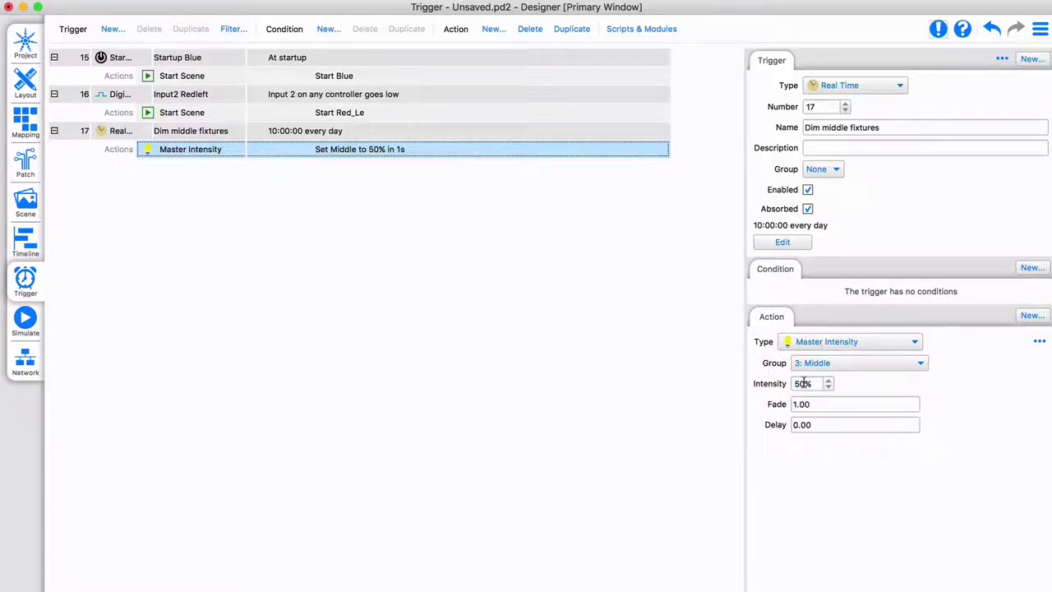
left_click(26, 322)
left_click(772, 65)
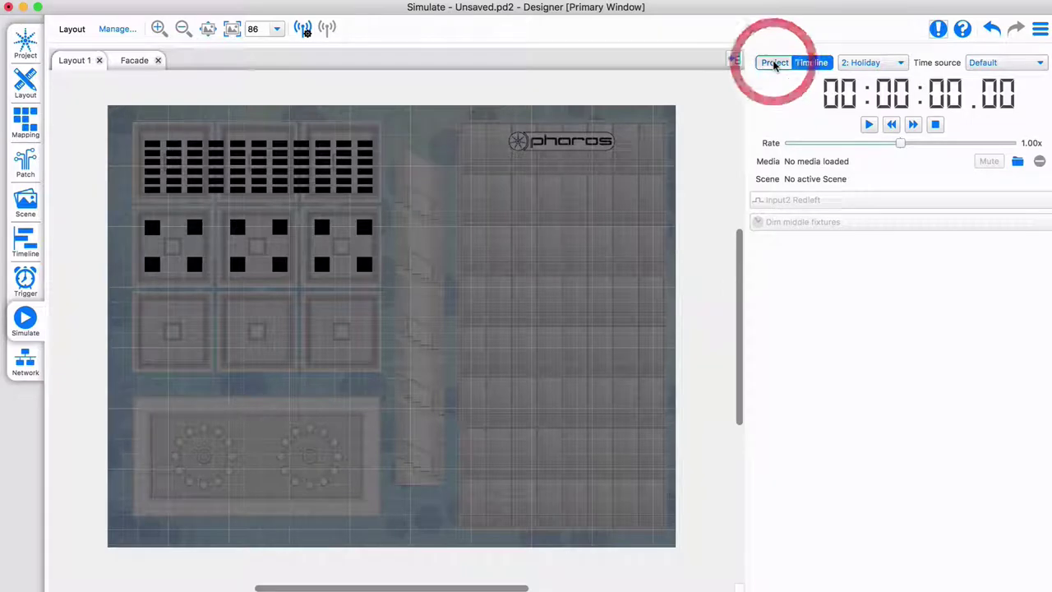
- Play the simulation, fire Input2 Redleft and Dim middle fixtures, then return to the trigger list
left_click(869, 125)
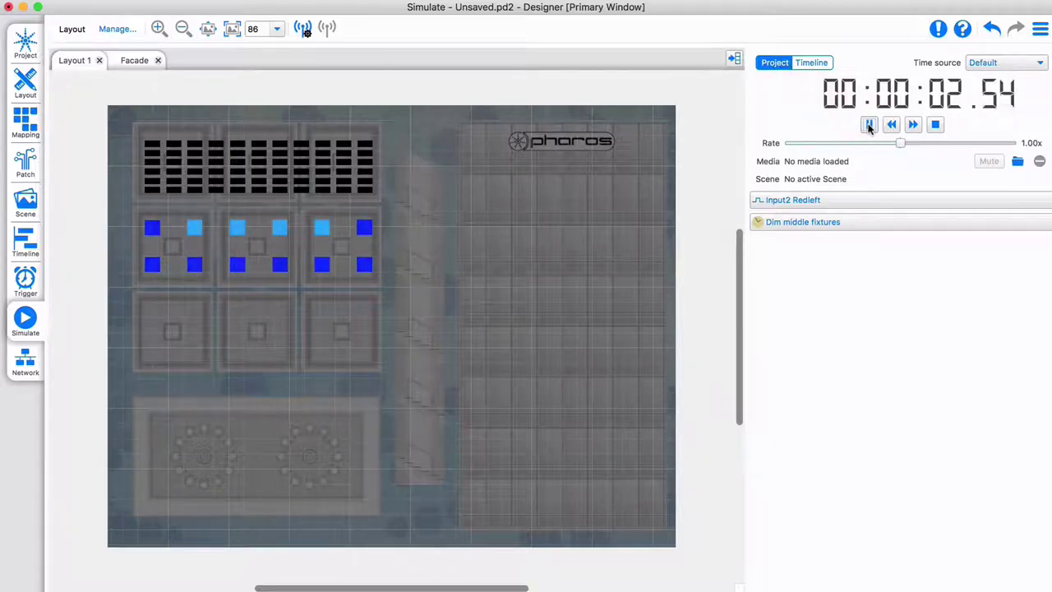
left_click(813, 201)
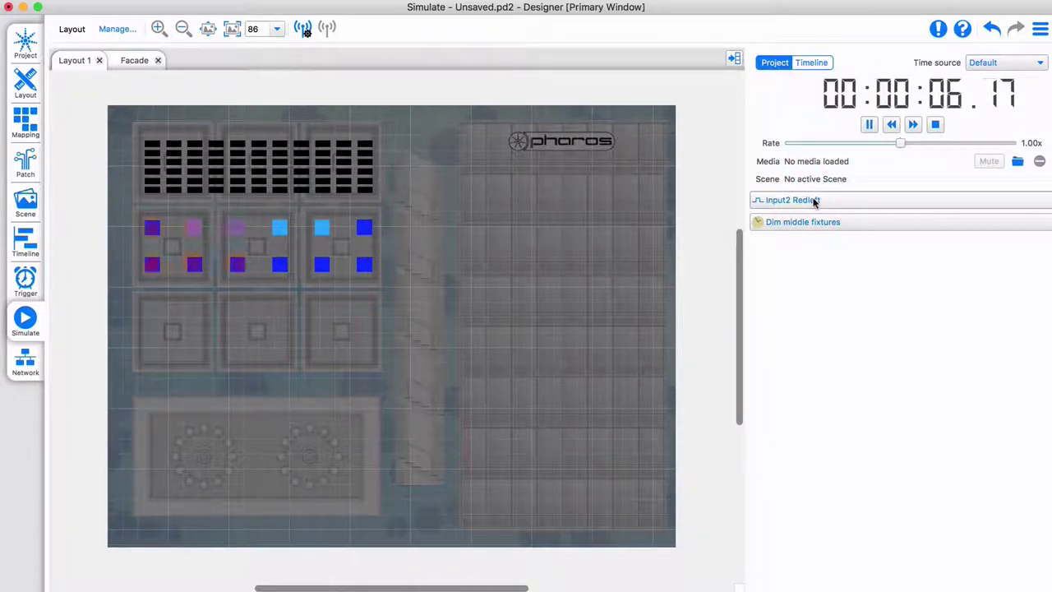
left_click(820, 222)
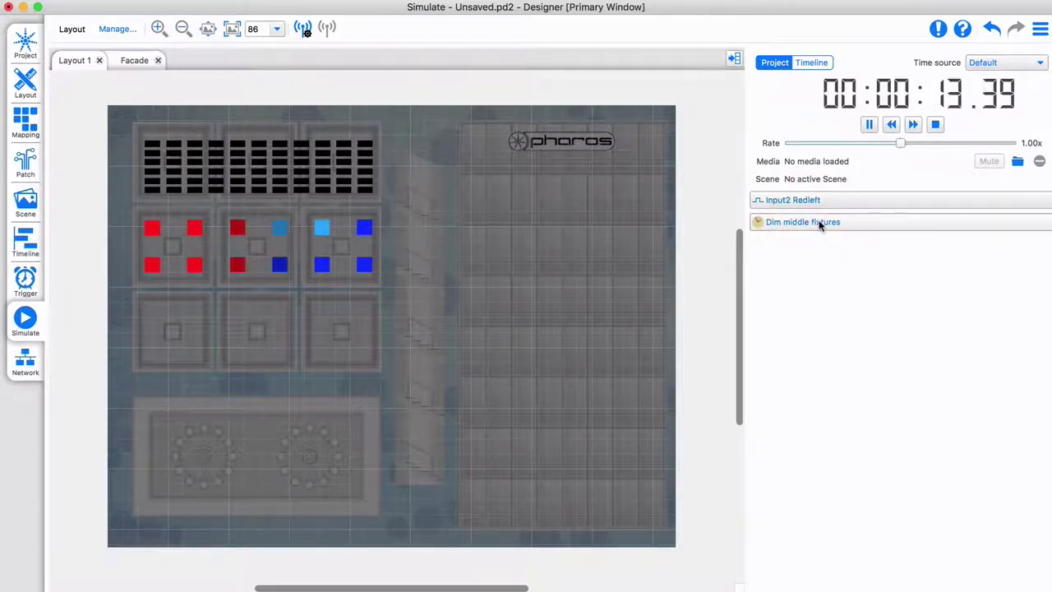
left_click(25, 282)
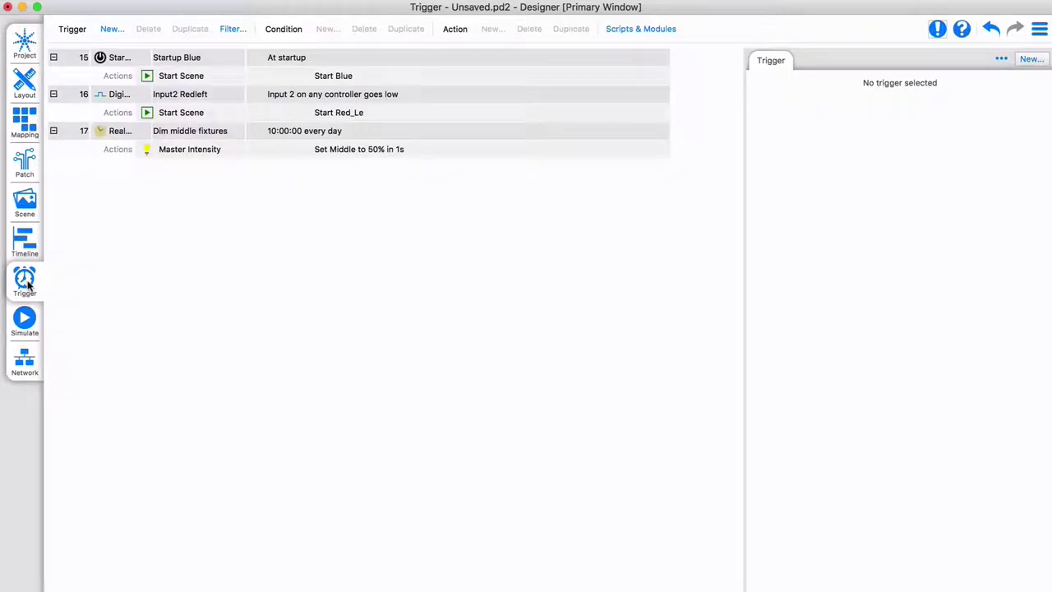
- Add Real Time trigger 'Add Red_ri if left is active' firing once daily at 11:00
left_click(111, 33)
left_click(99, 215)
left_click(840, 128)
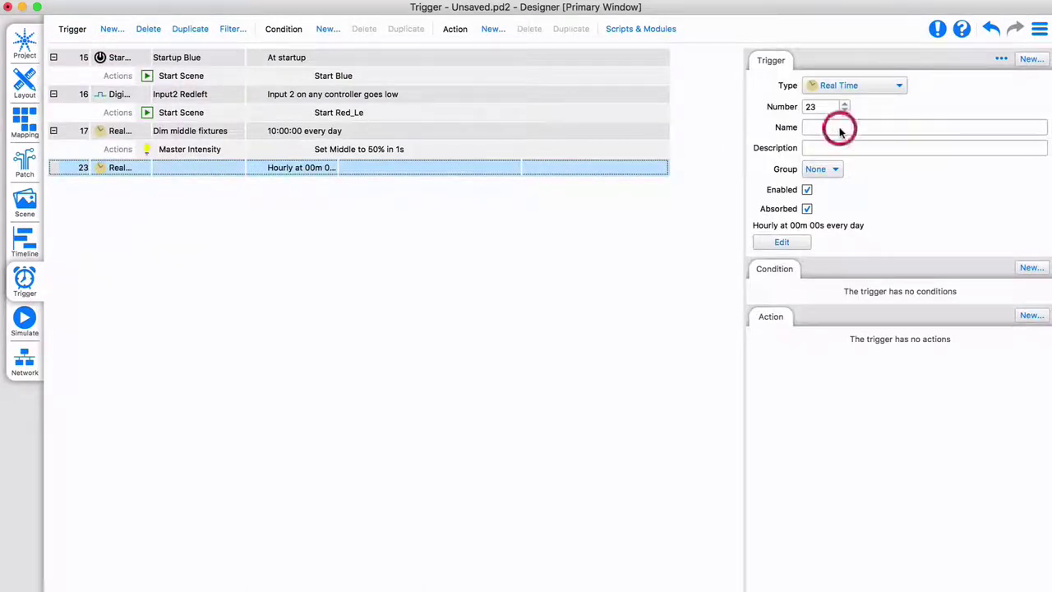
type("Add Red_ri if left is active")
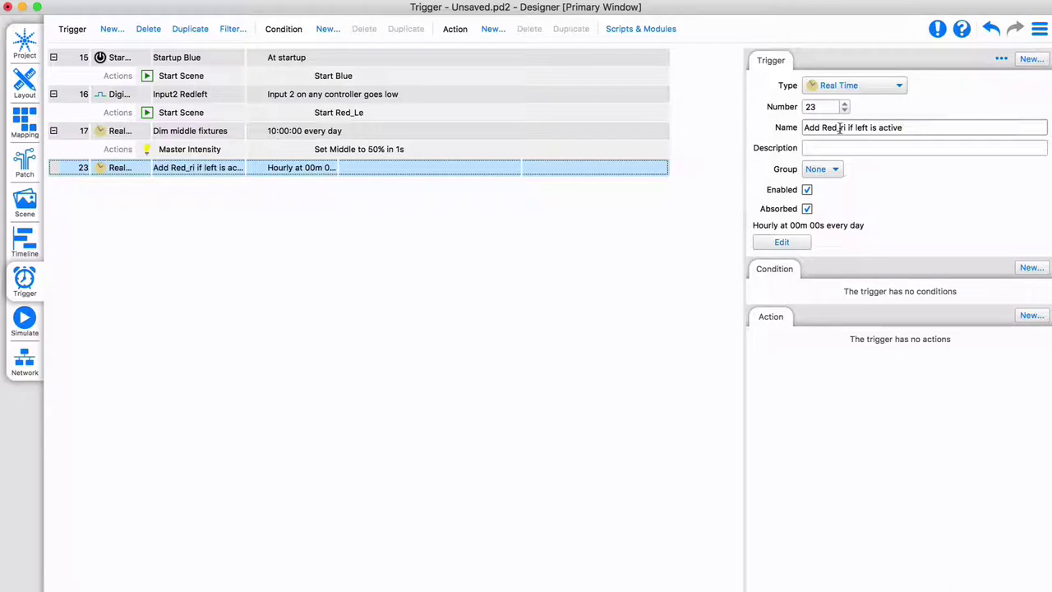
left_click(781, 241)
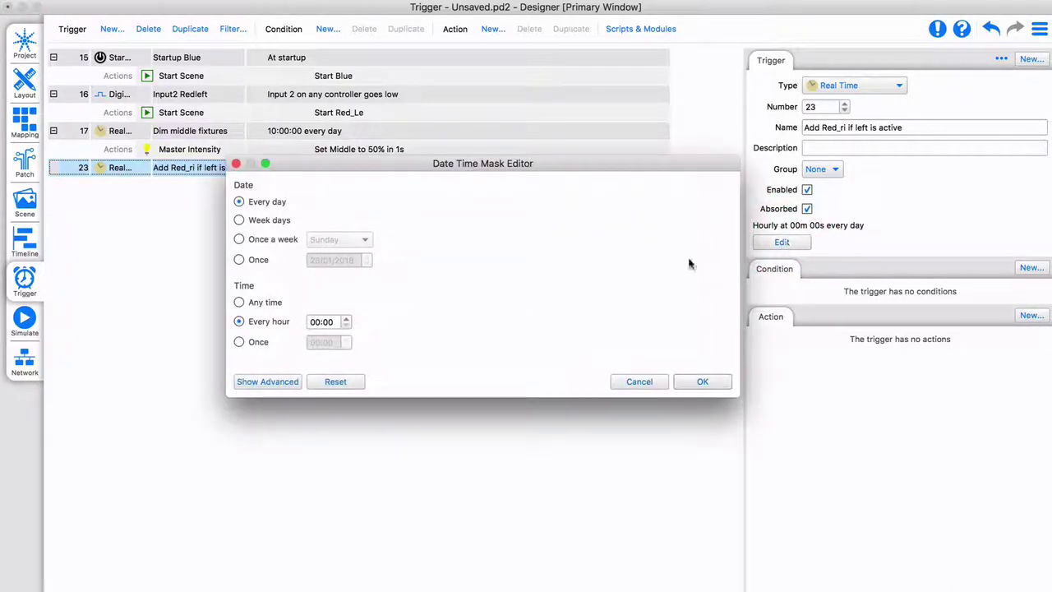
left_click(240, 342)
left_click(317, 343)
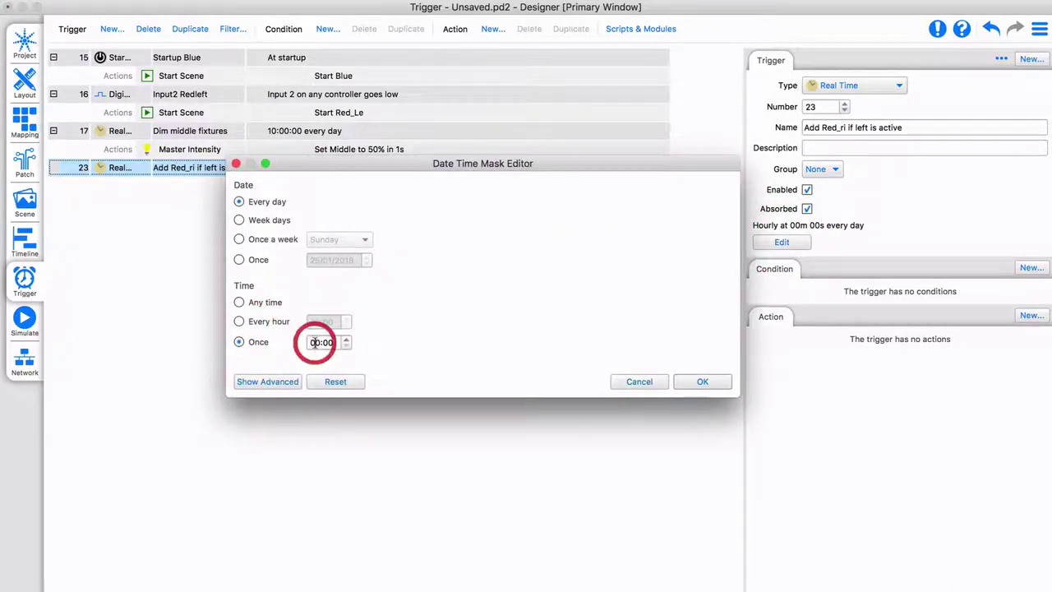
type("11")
key("Return")
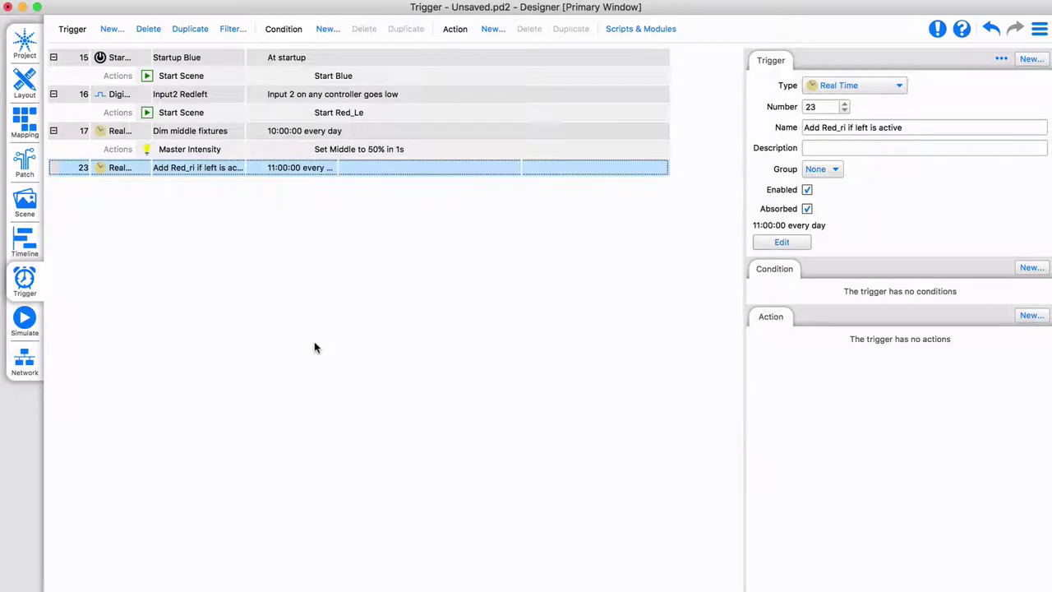
- Give it a Scene Onstage condition for Red_Le and a Start Scene action for Red_Ri
left_click(1031, 269)
left_click(935, 362)
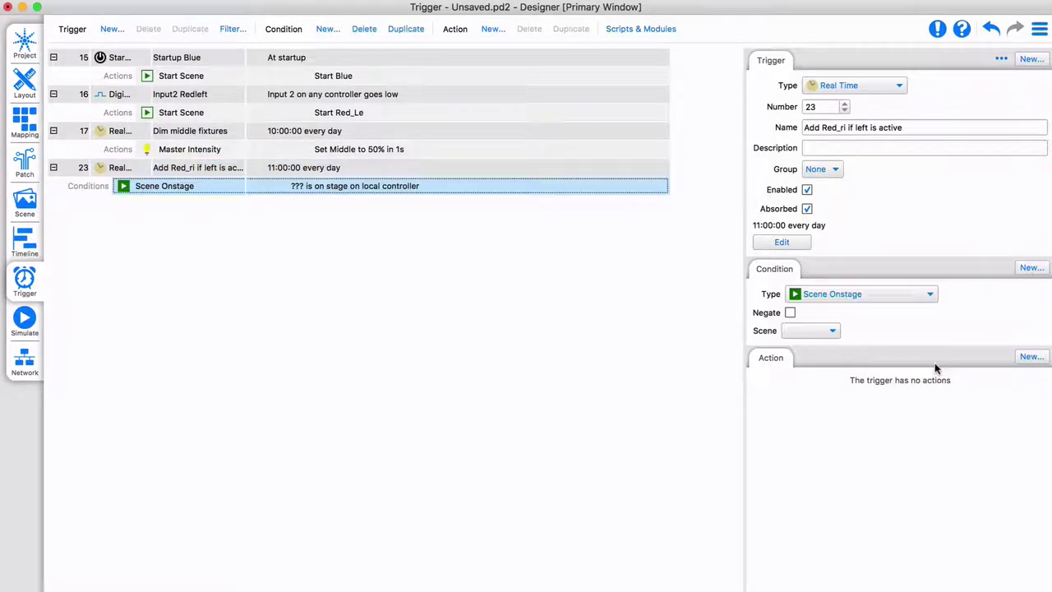
left_click(812, 331)
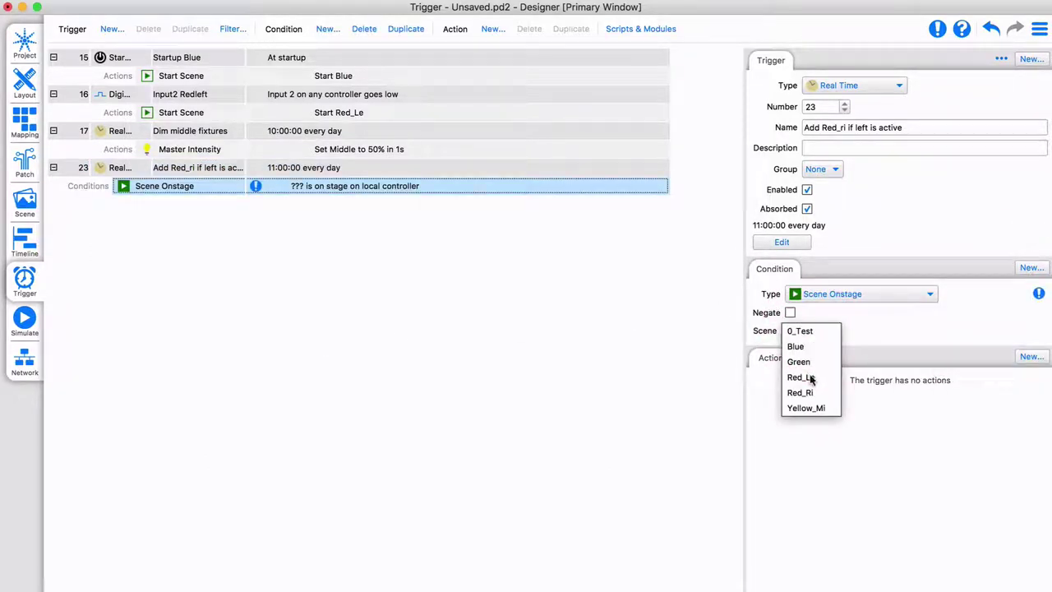
left_click(809, 378)
left_click(1031, 357)
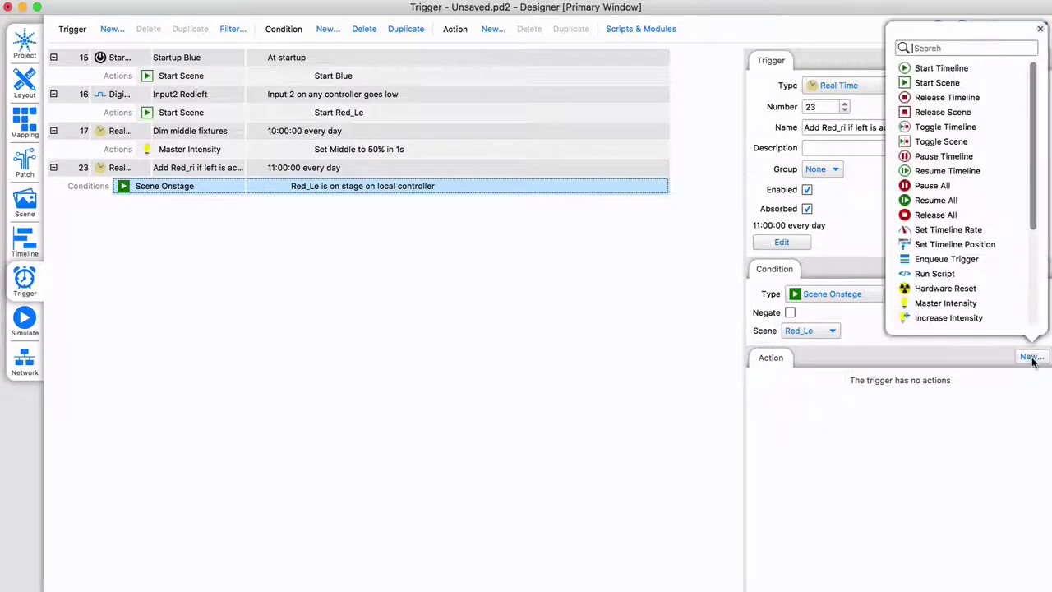
left_click(942, 84)
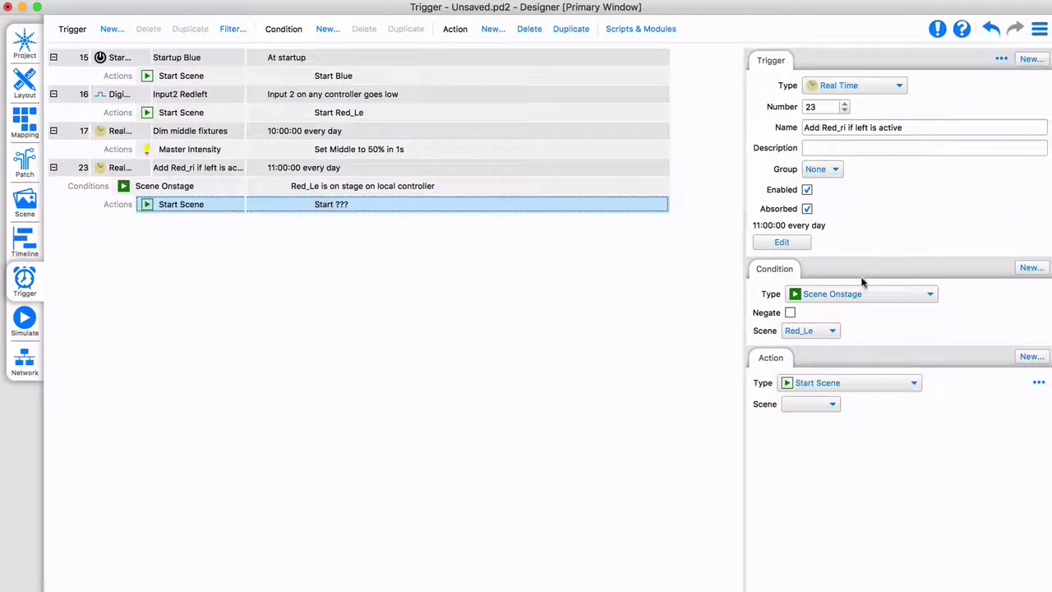
left_click(811, 405)
left_click(808, 466)
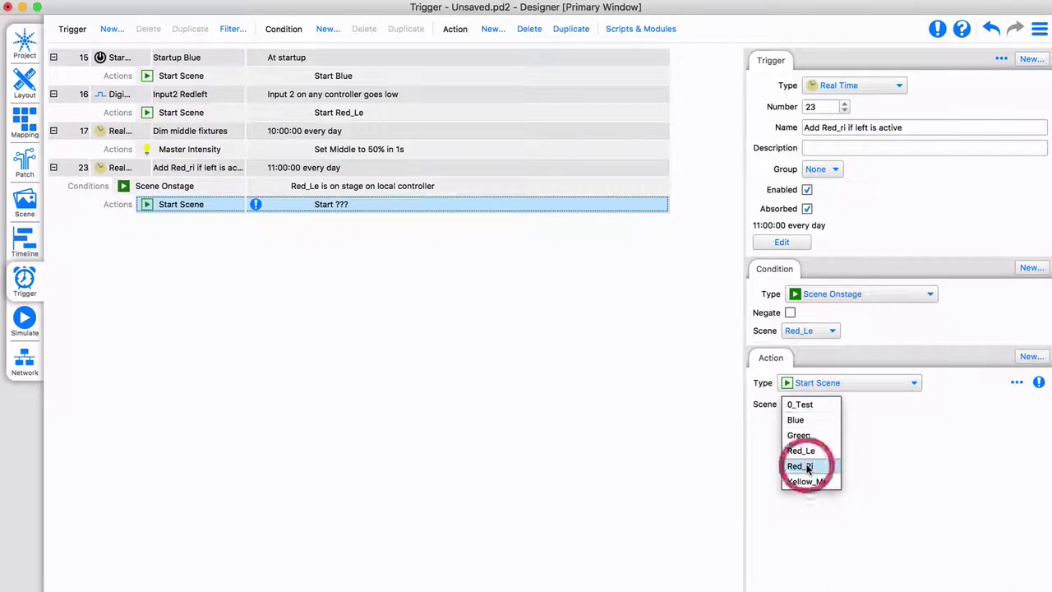
- Test the new trigger in the simulation and return to the trigger list
left_click(25, 321)
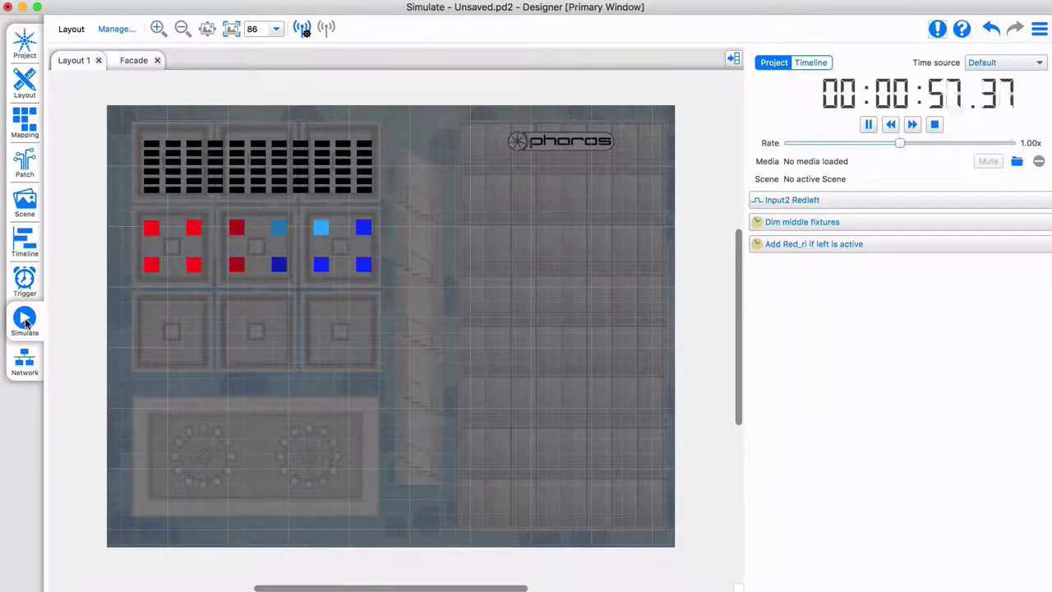
left_click(878, 244)
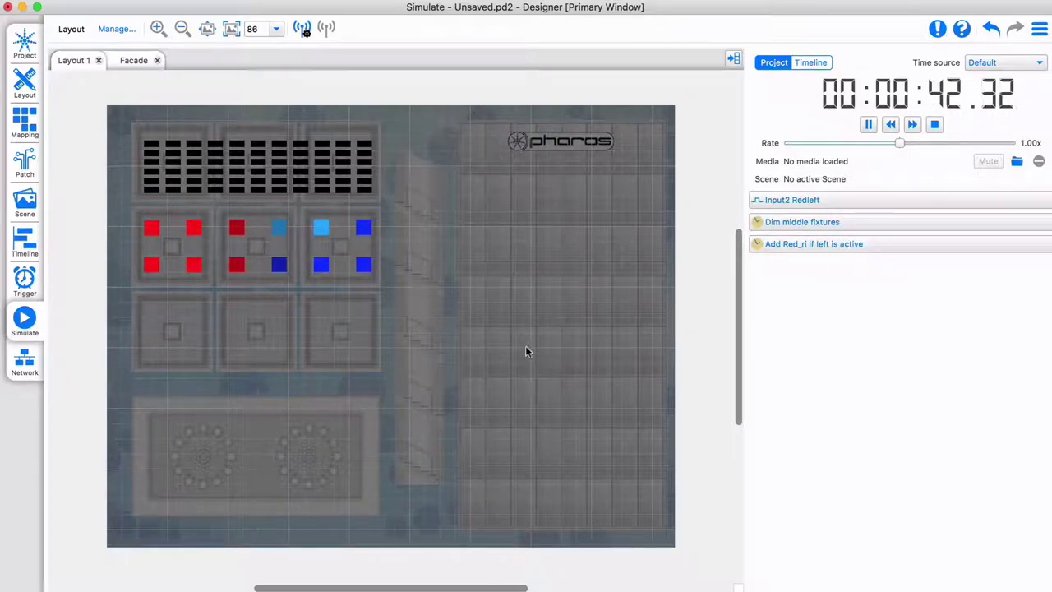
left_click(26, 282)
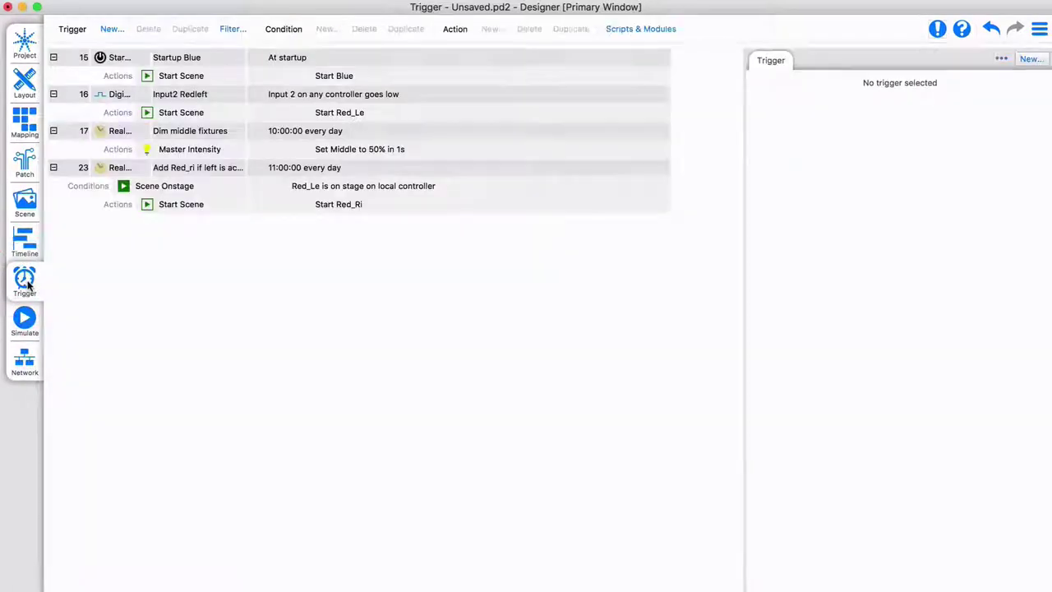
- Add Ethernet Input trigger 'Integration example' listening on Bus 1 for 'ANY MESSAGE'
left_click(112, 33)
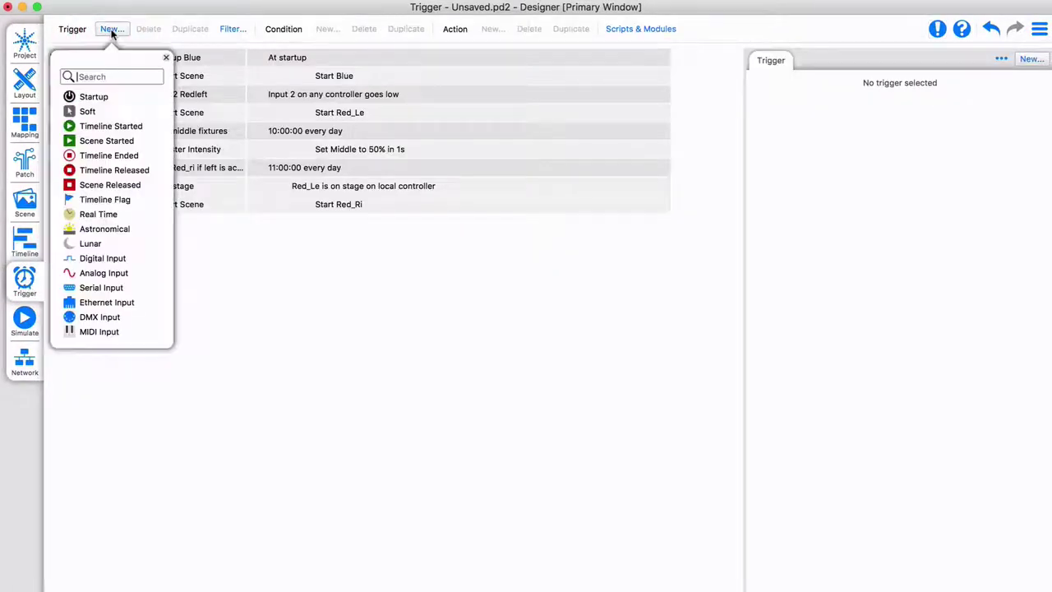
left_click(105, 304)
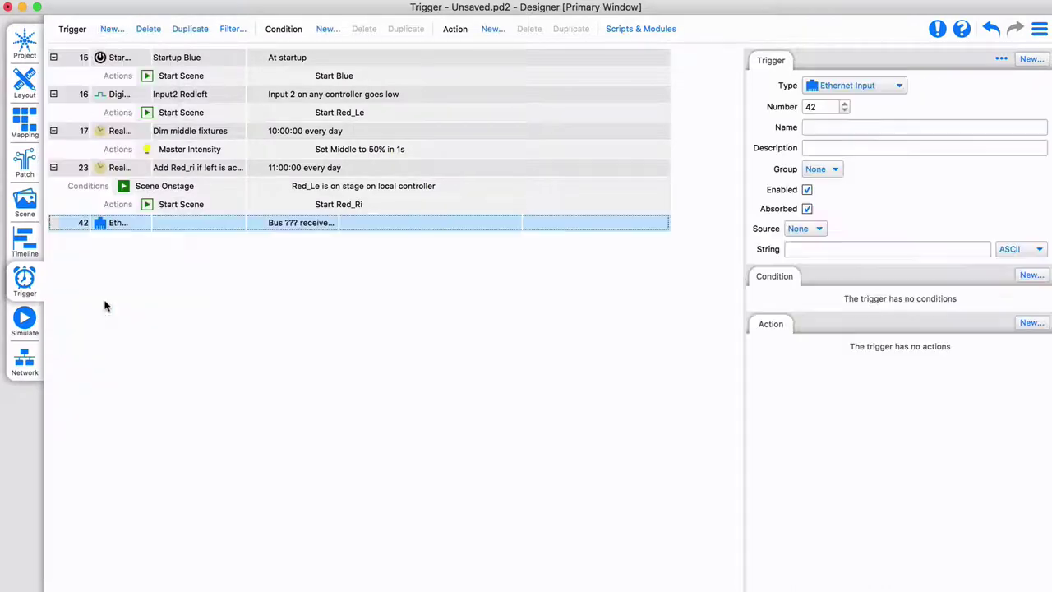
left_click(840, 129)
type("Integration example")
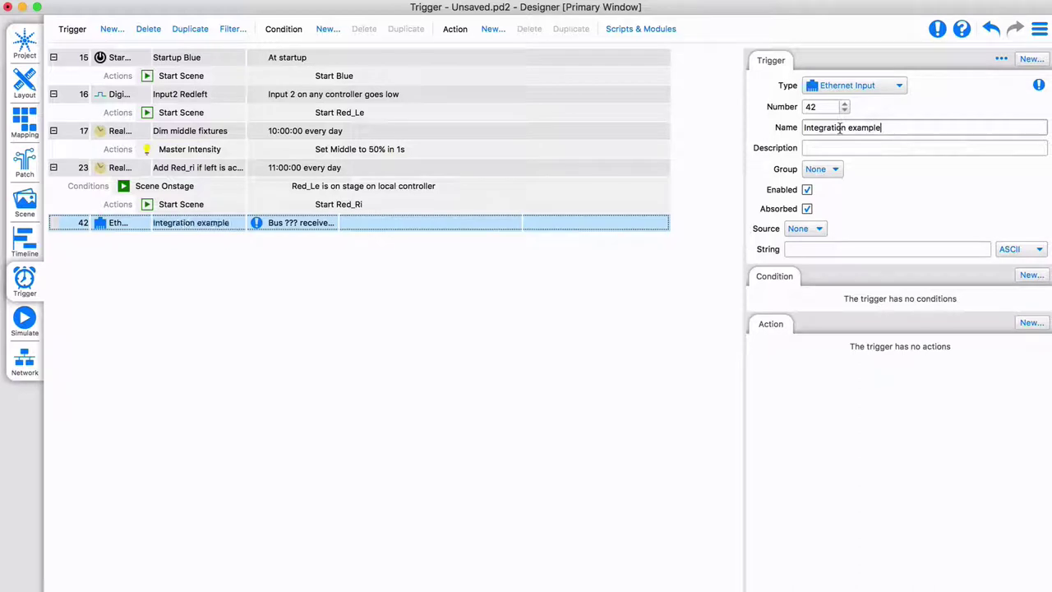
left_click(798, 228)
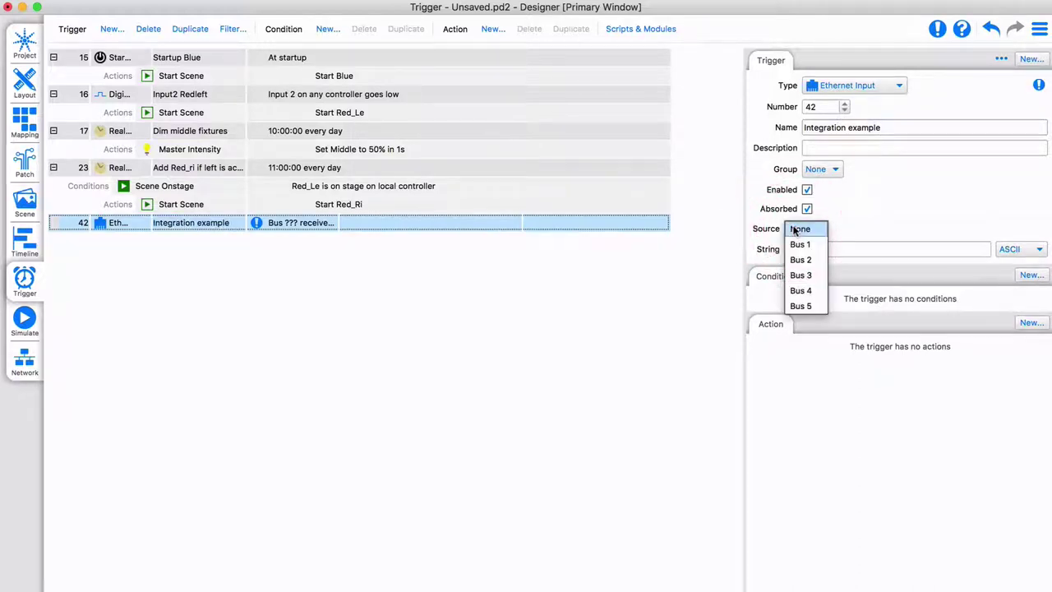
left_click(808, 245)
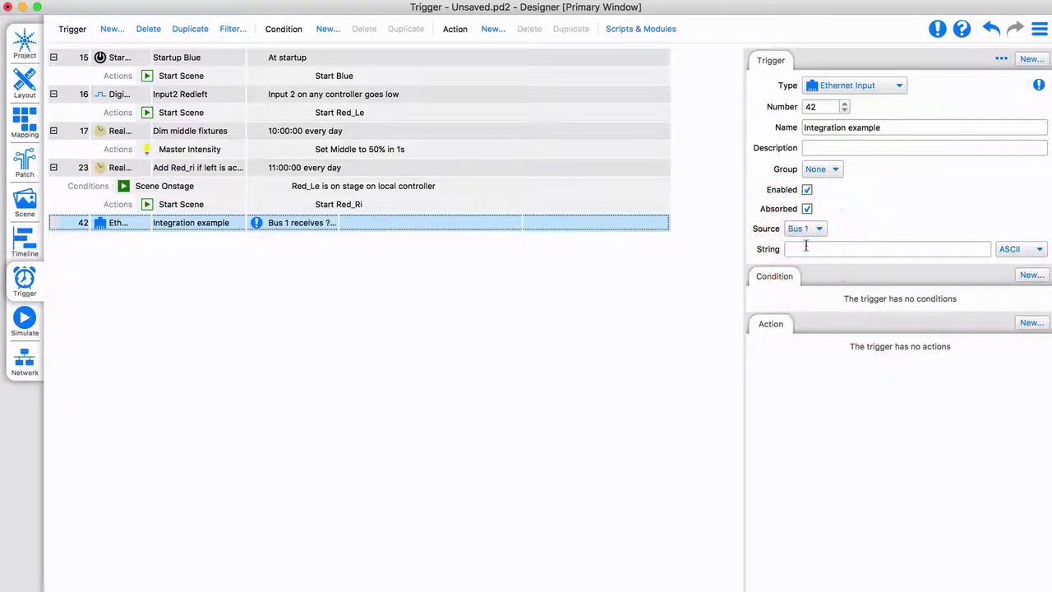
left_click(822, 248)
type("ANY MESSAGE")
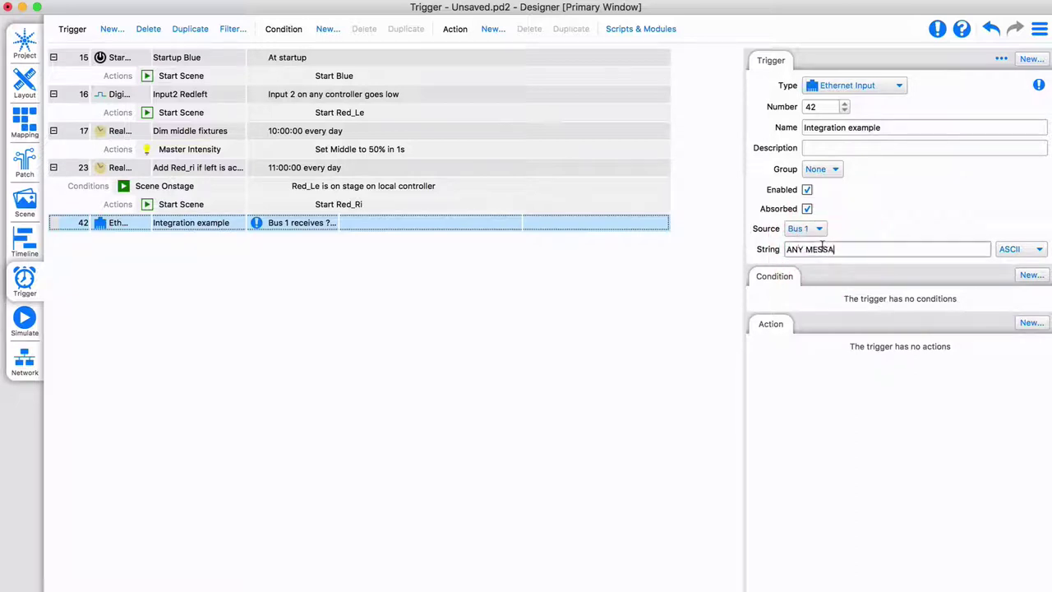
- Add an Output Serial action sending 'ANY OTHER MESSAGE' on port 1
left_click(493, 29)
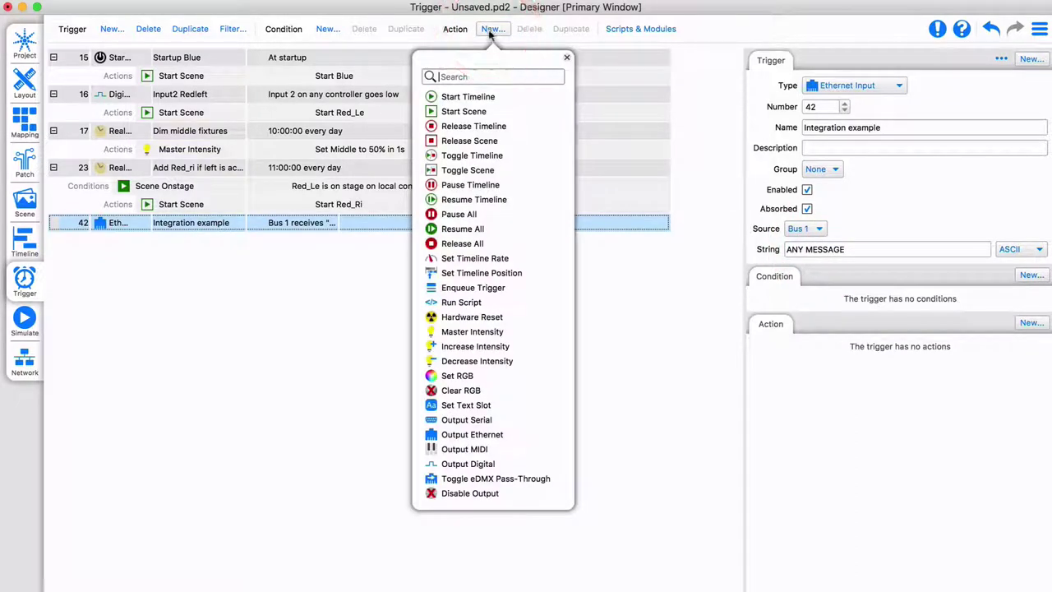
left_click(467, 420)
left_click(880, 370)
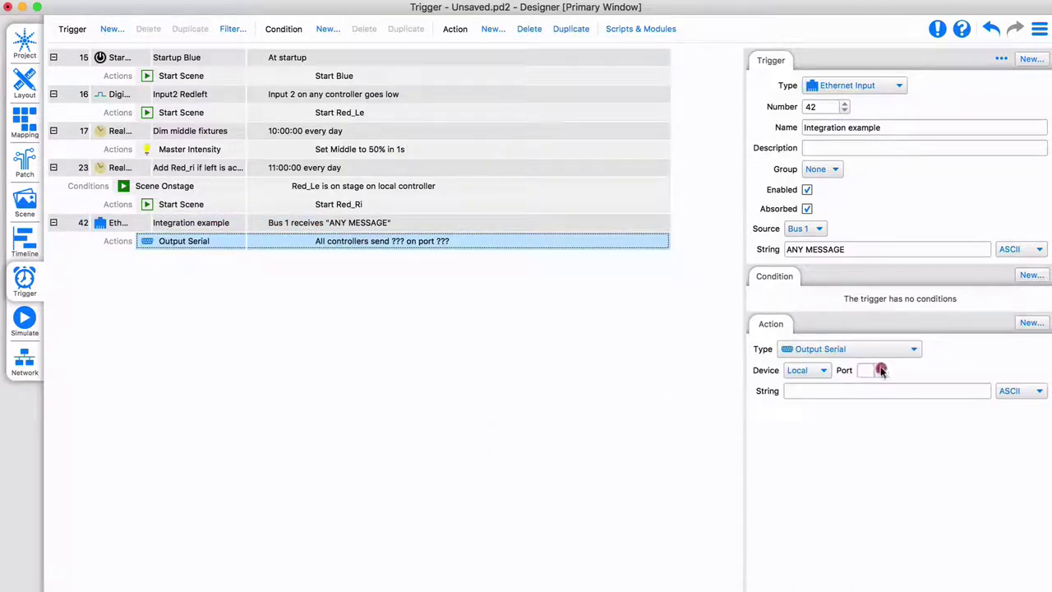
left_click(810, 391)
type("ANY OTHER MESSAGE")
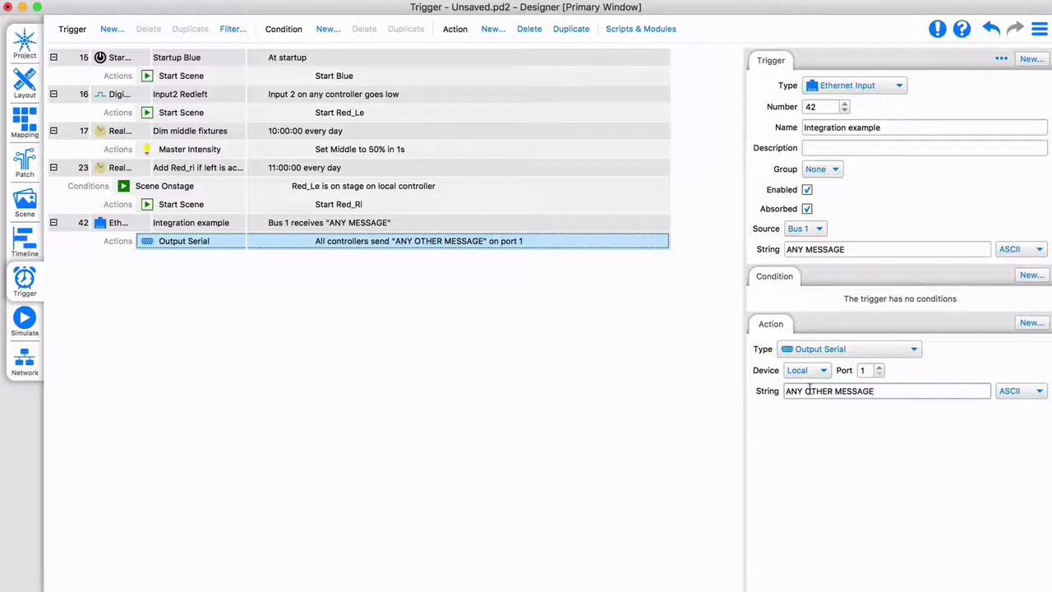
- Check the project's enabled features in project settings, then return to the triggers
left_click(26, 45)
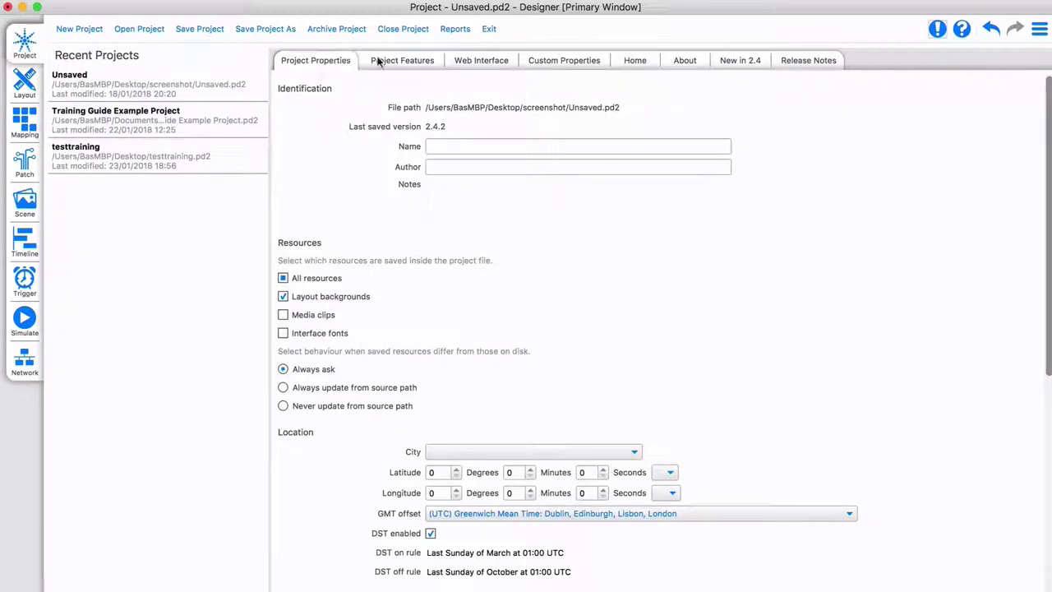
left_click(406, 62)
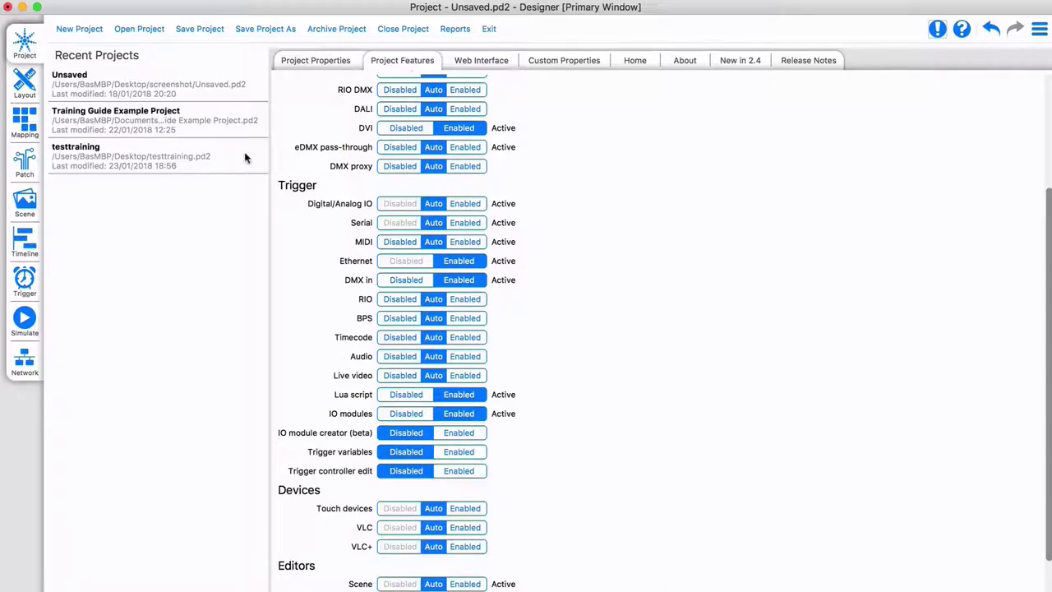
left_click(26, 281)
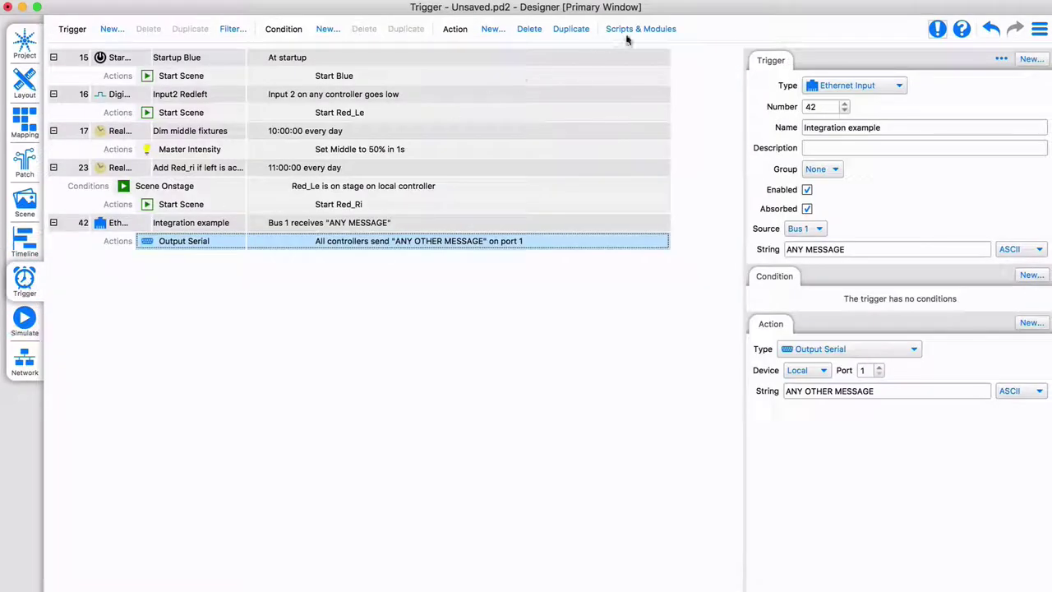
- Create an Email Notification module instance from the unused modules list
left_click(645, 28)
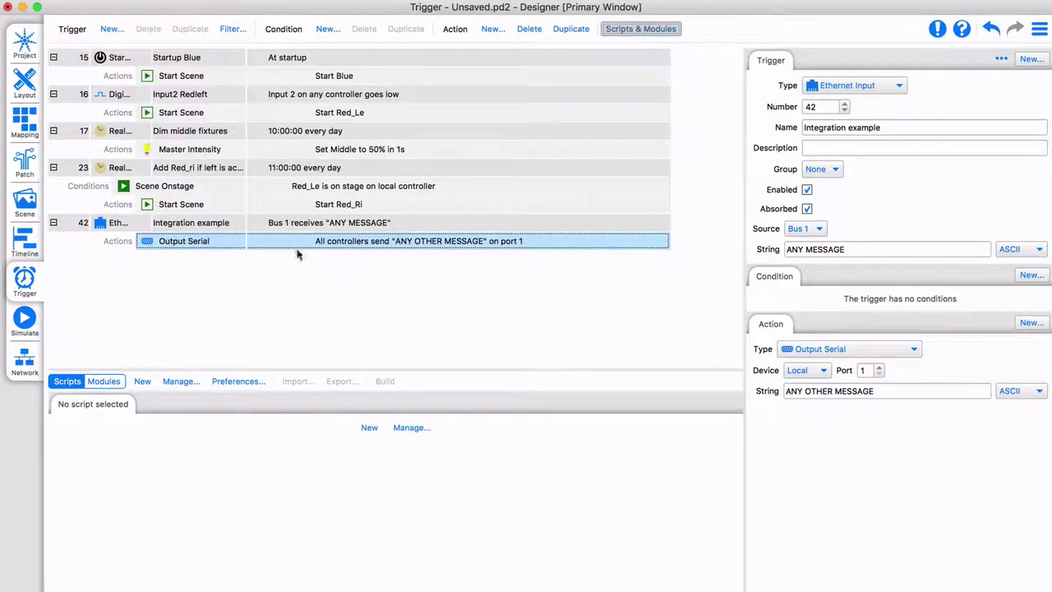
left_click(94, 382)
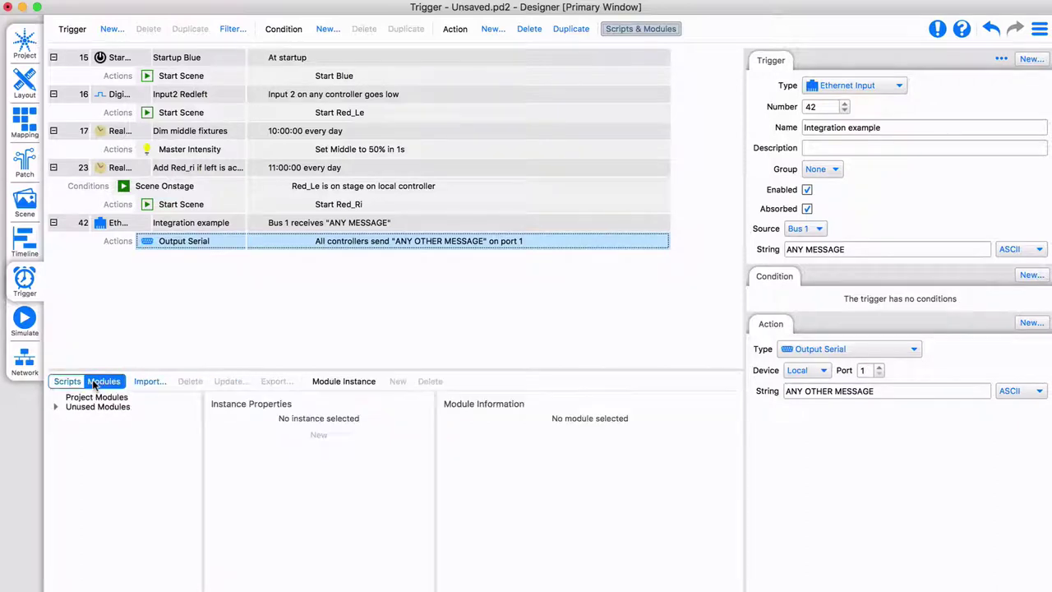
double_click(94, 408)
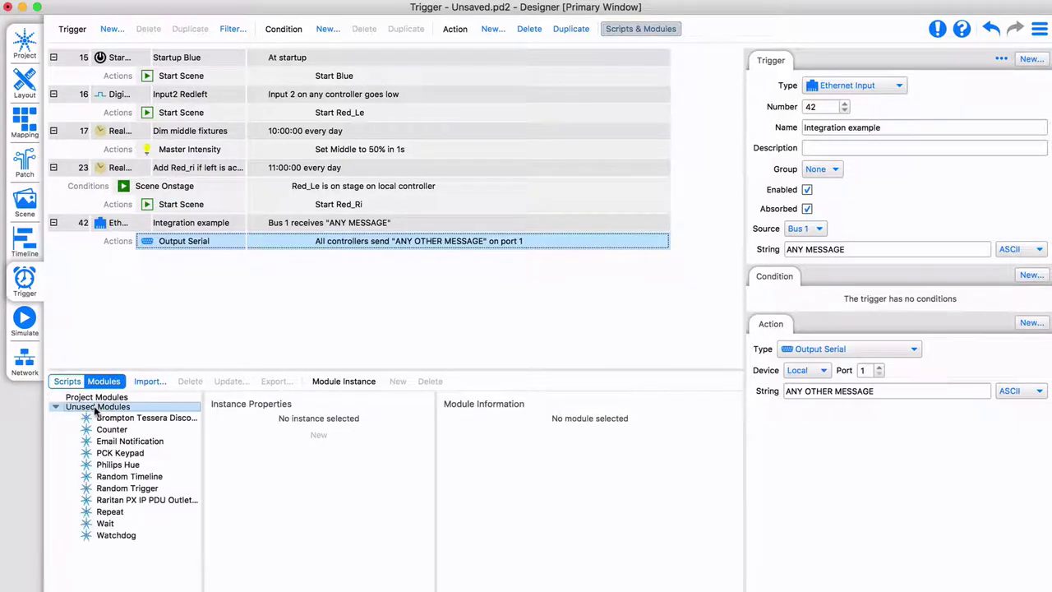
left_click(131, 442)
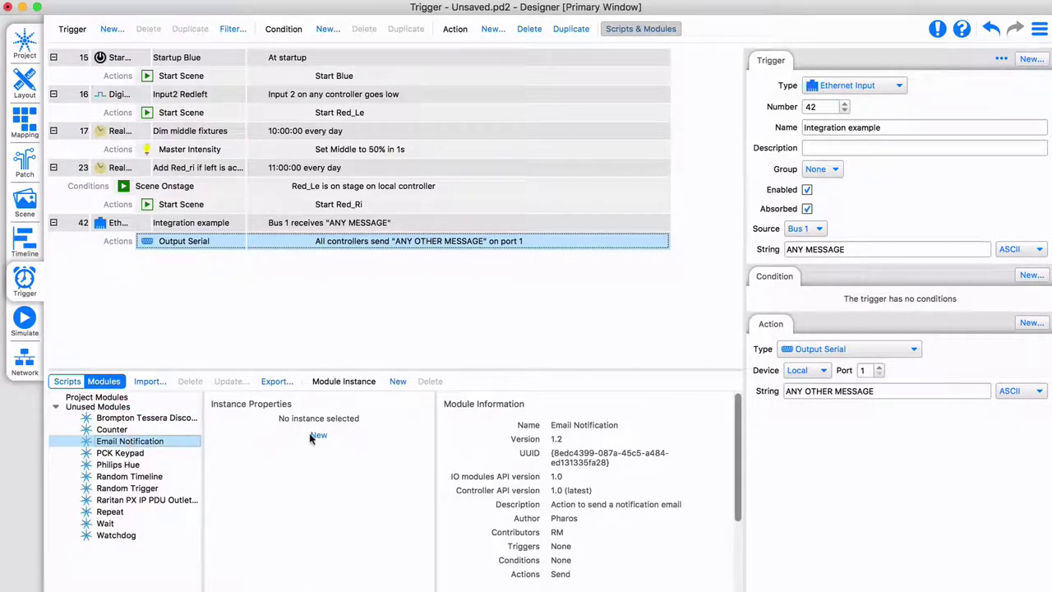
left_click(318, 436)
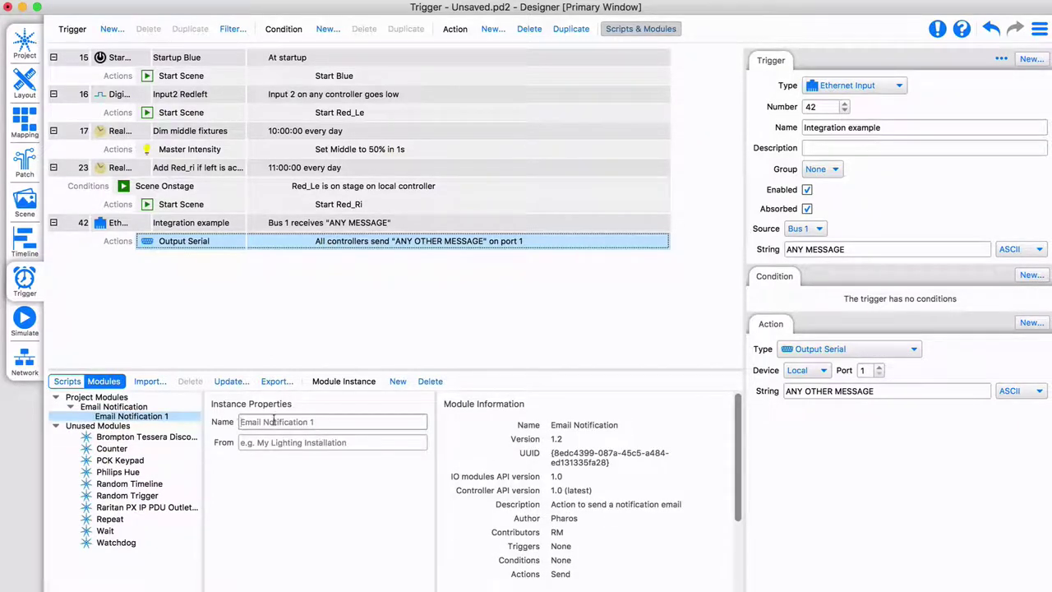
- Import the Philips DyNet module from Philips DyNet.iom and view Email Notification 1's settings
left_click(149, 381)
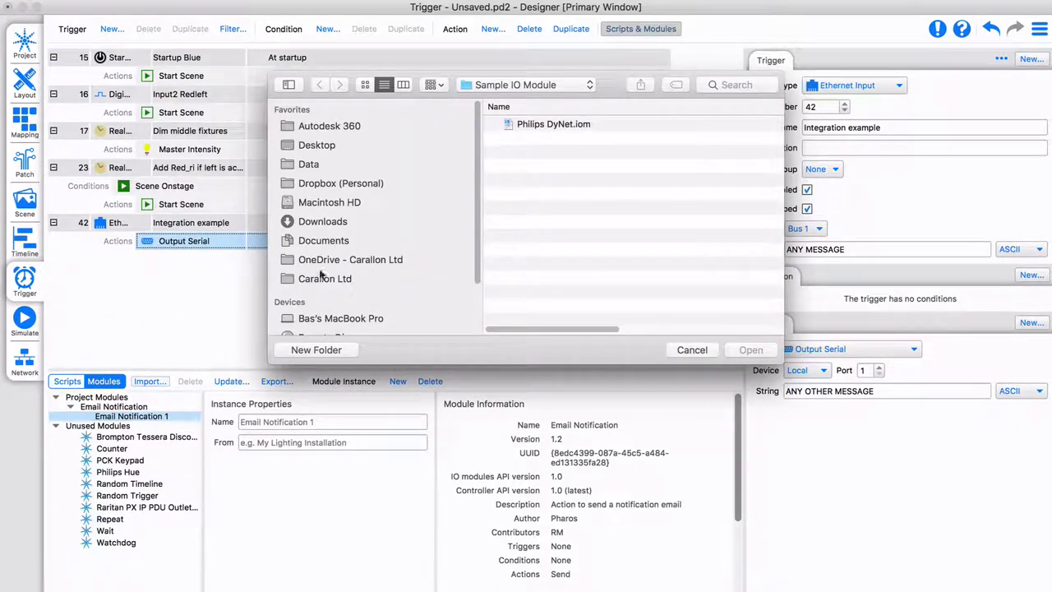
left_click(549, 123)
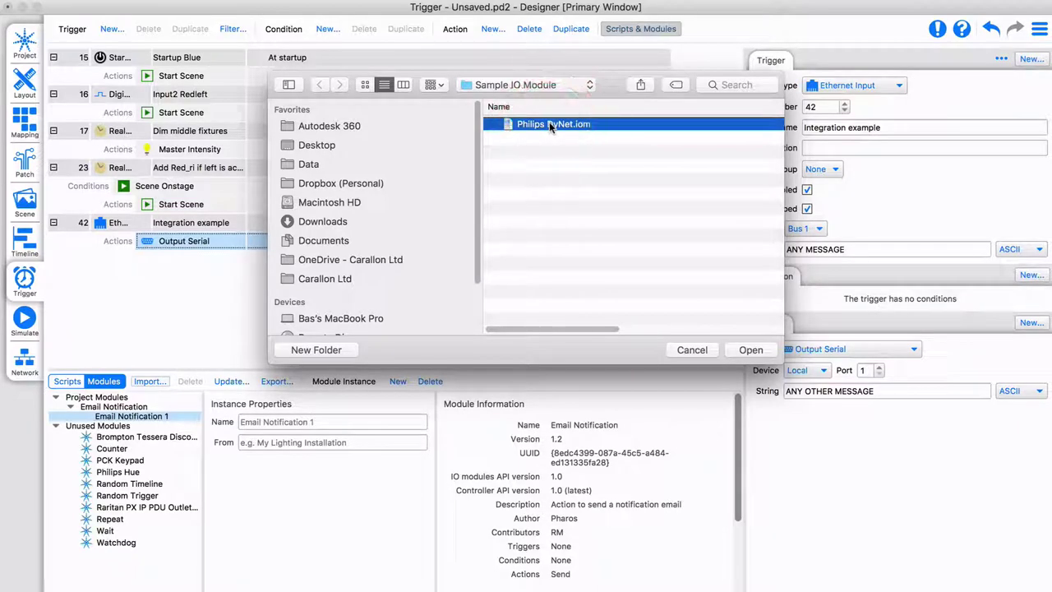
left_click(751, 349)
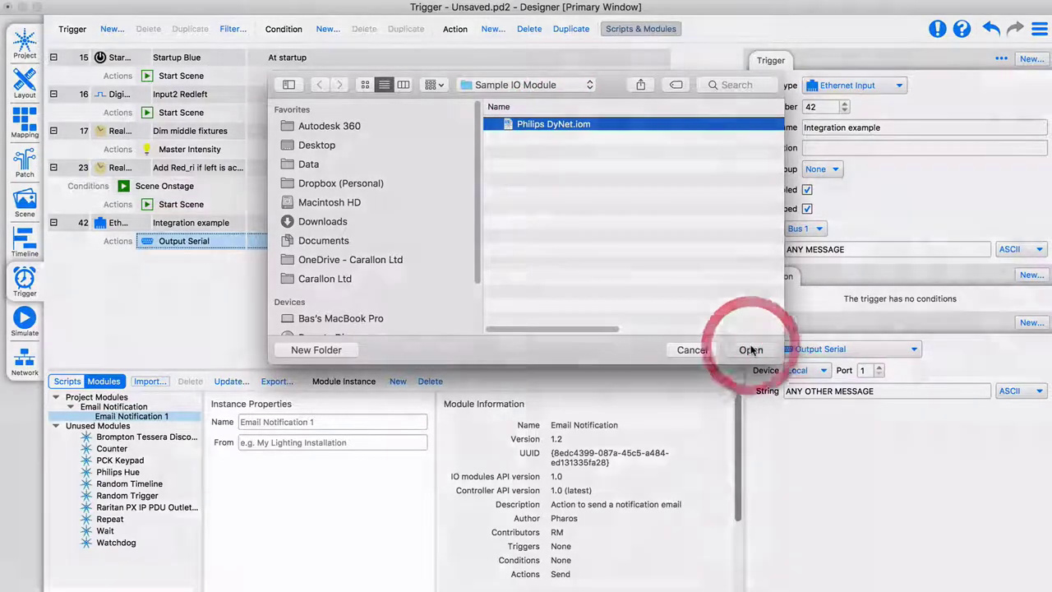
left_click(136, 417)
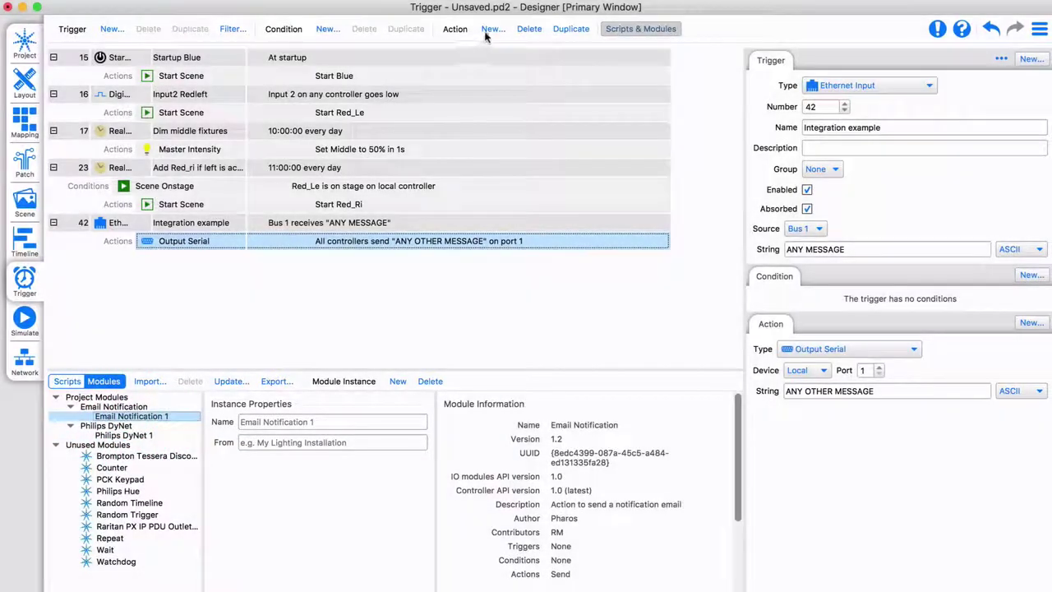
- Add an Email: Send action to trigger 42 and copy trigger 23's Start Red_Ri action into it
left_click(492, 29)
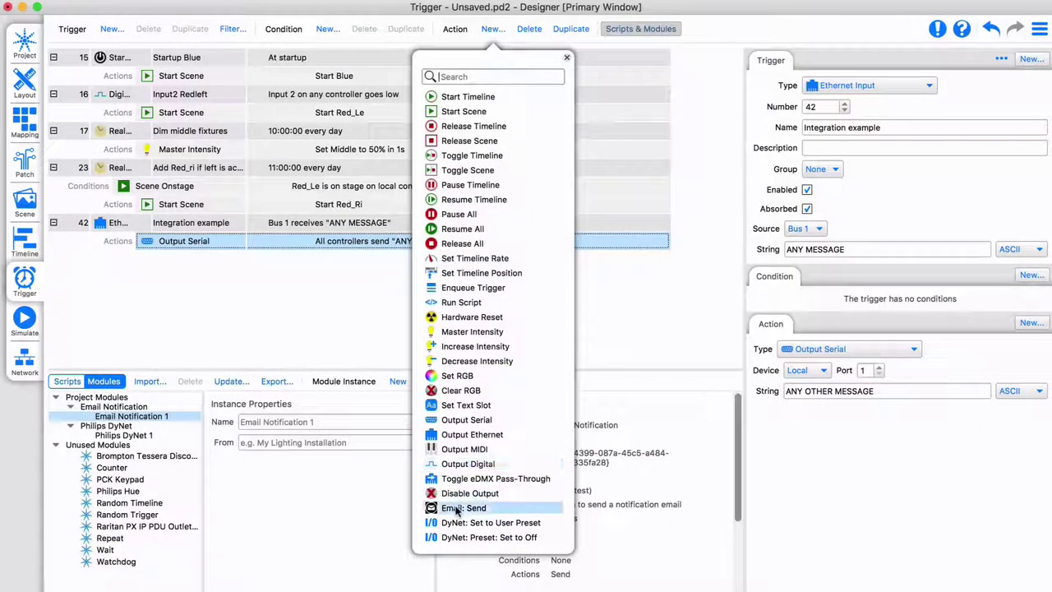
left_click(459, 508)
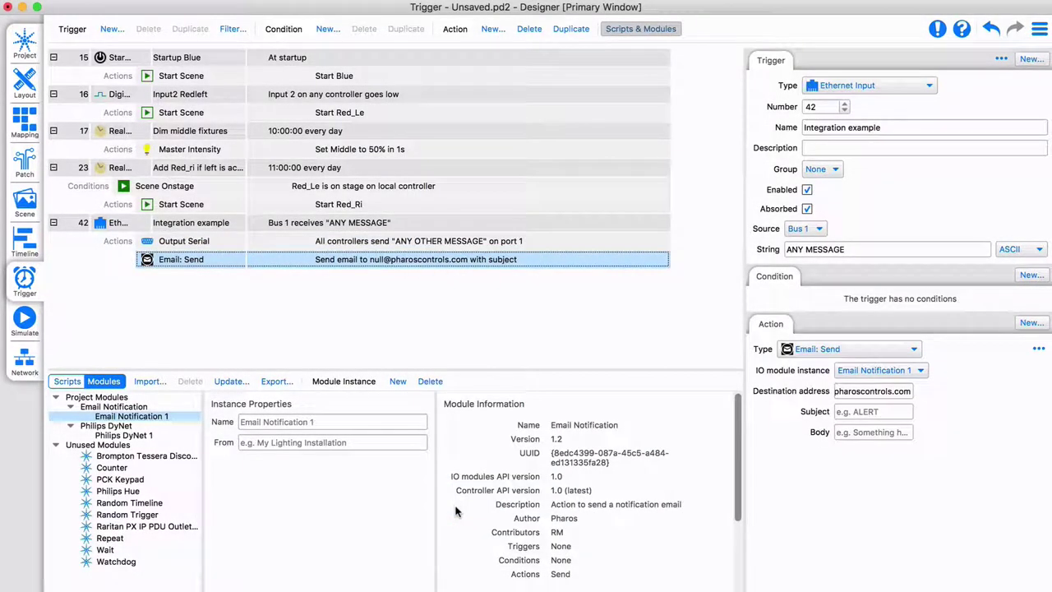
left_click_drag(348, 205, 352, 260)
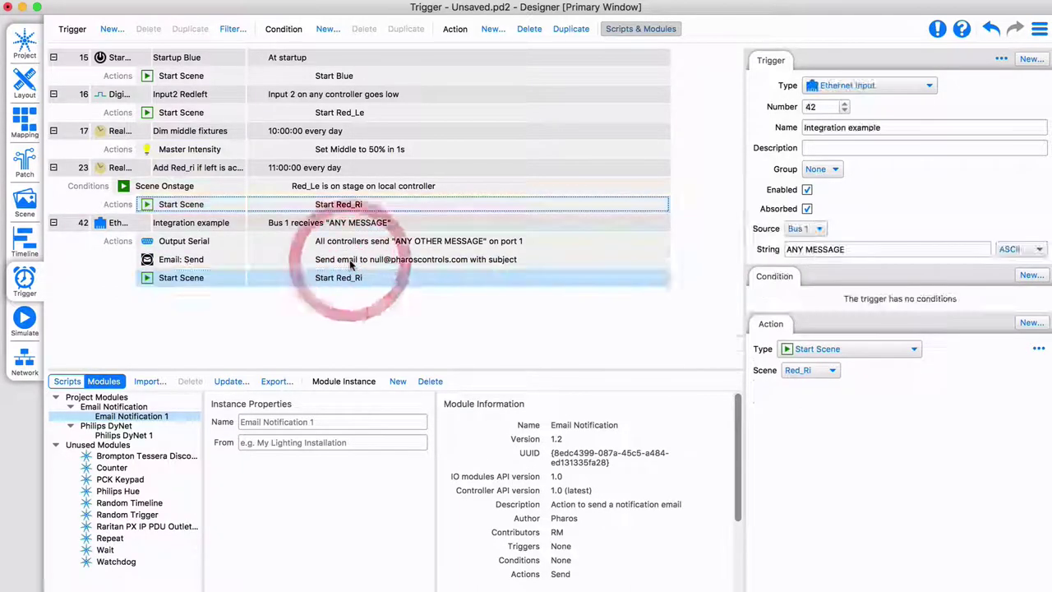
- Create Ethernet Input trigger 'Variable example' listening on Bus 1 for the string 'SHOW_<2d>'
left_click(113, 31)
left_click(92, 304)
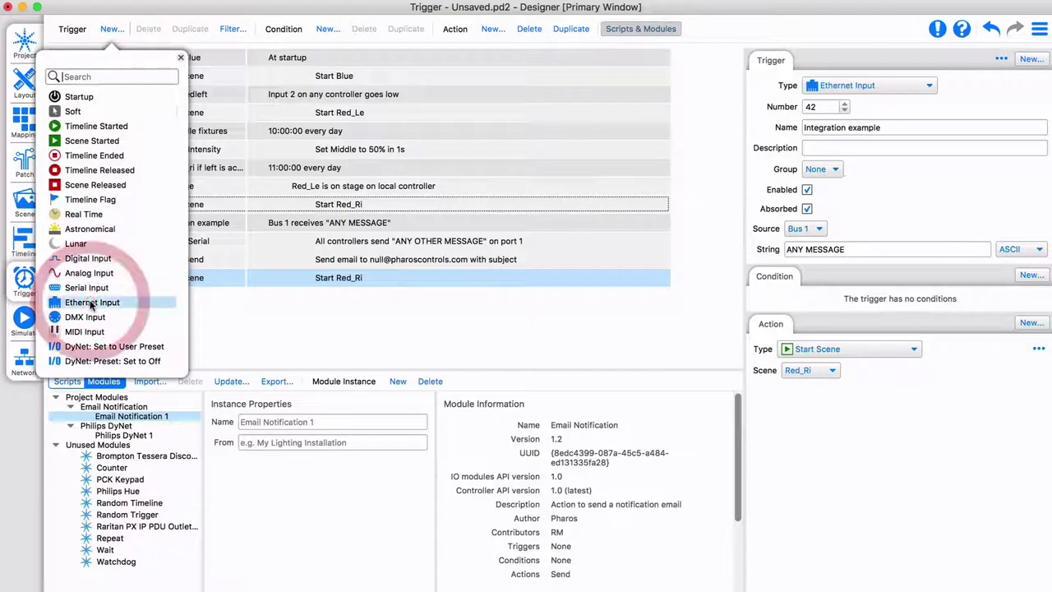
left_click(838, 127)
type("Variable example")
left_click(795, 229)
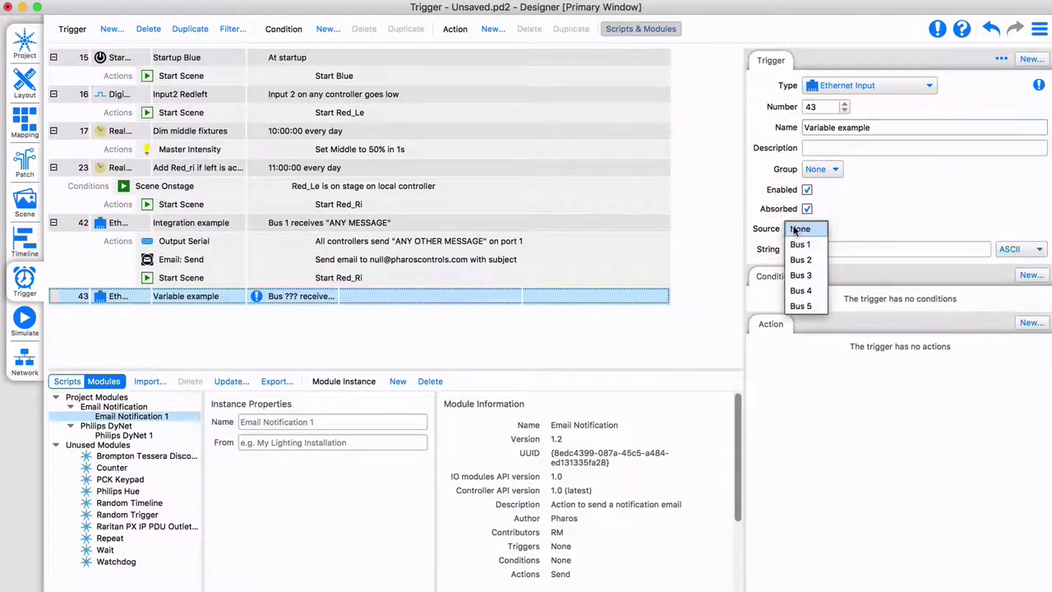
left_click(804, 245)
left_click(899, 249)
type("SHOW_01")
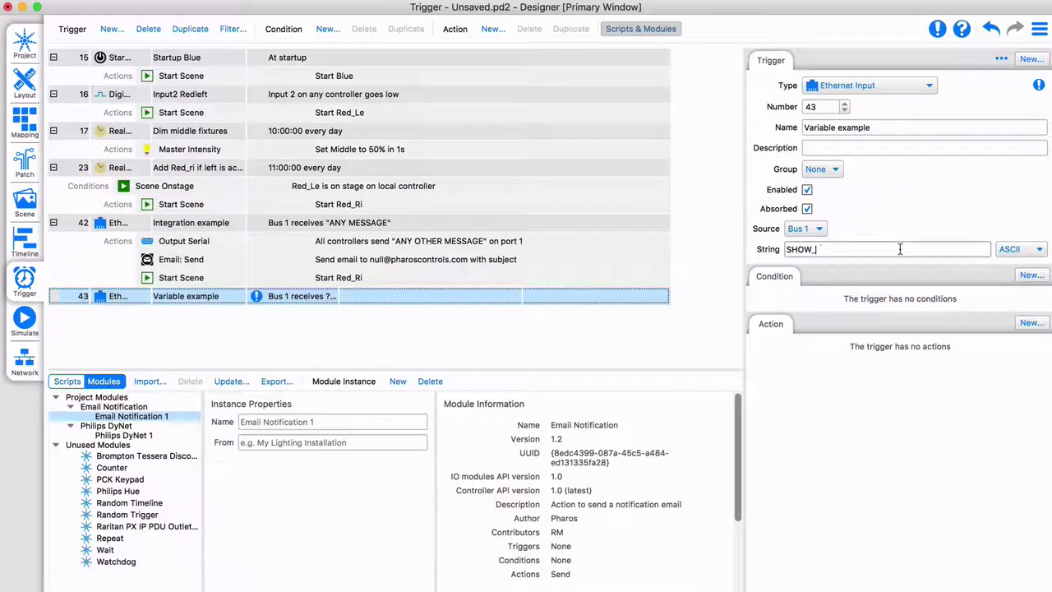
key("BackSpace")
key("BackSpace")
key("BackSpace")
left_click(1030, 322)
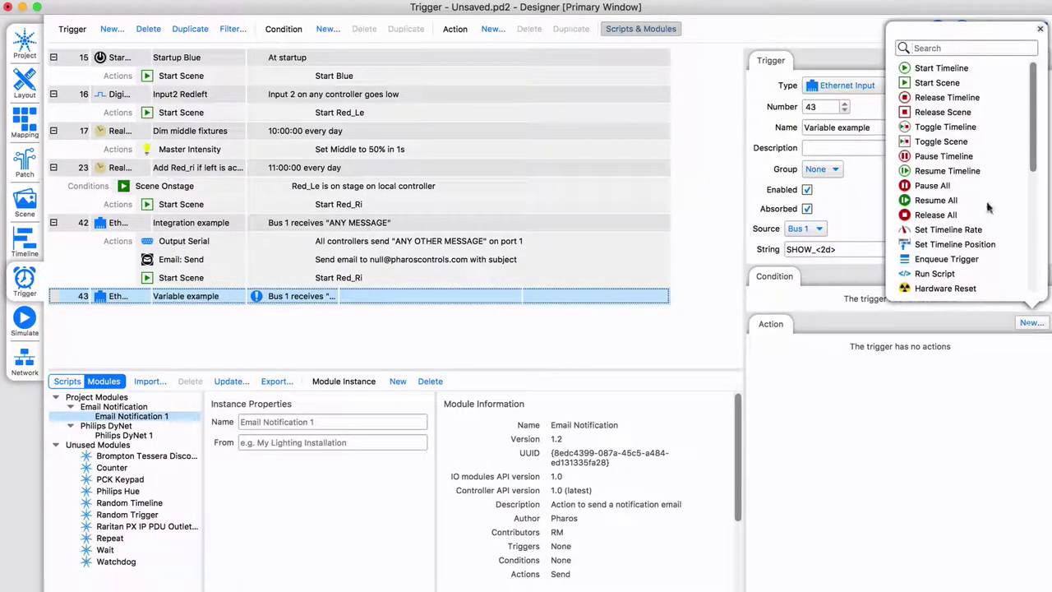
- Add a Start Timeline action on Timeline 1, enable variables, and take the timeline from variable 1
left_click(941, 69)
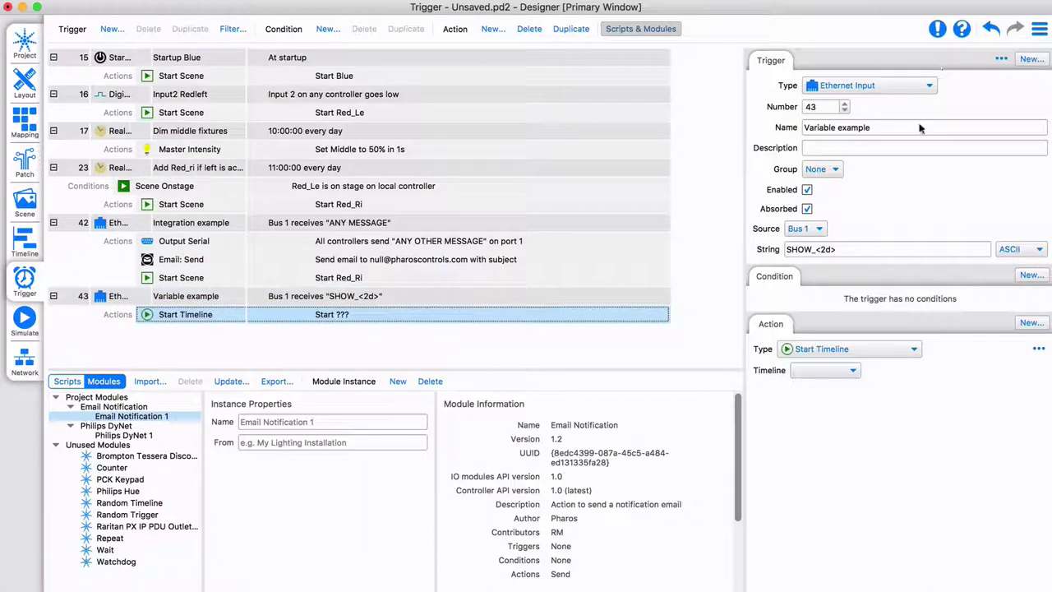
left_click(823, 370)
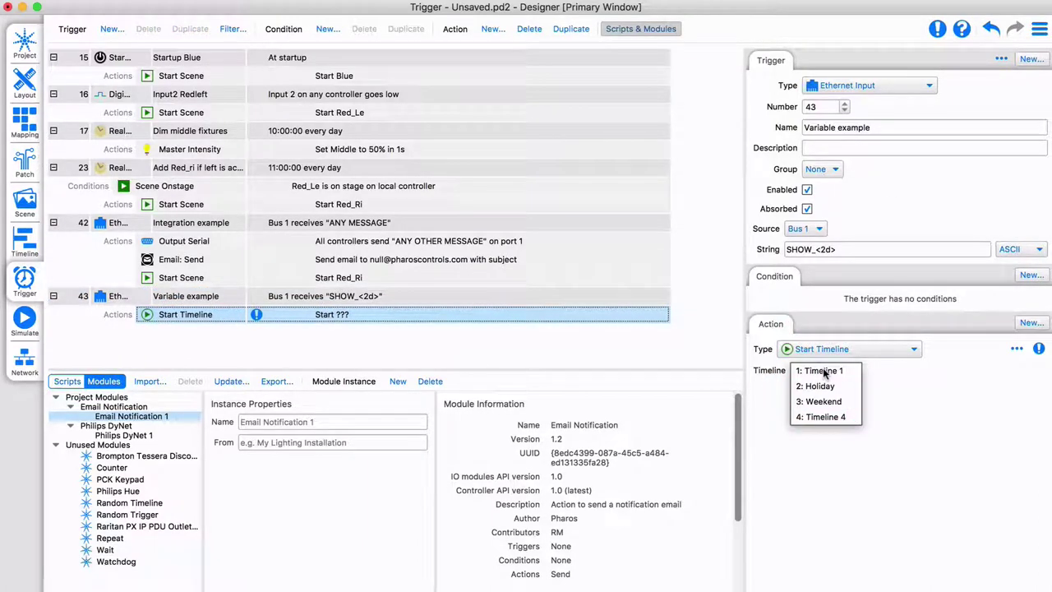
left_click(826, 371)
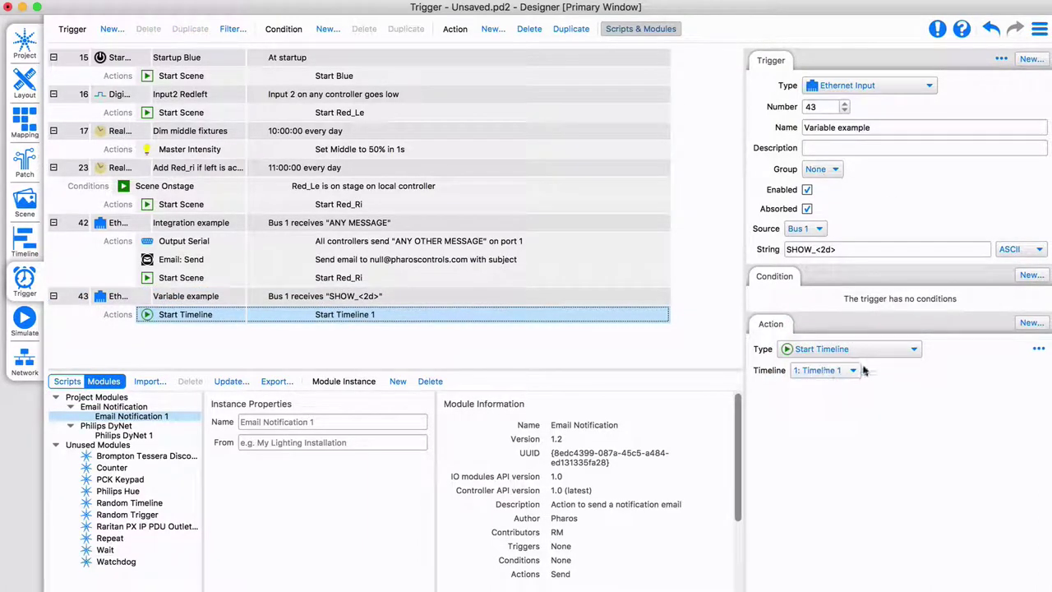
left_click(1036, 350)
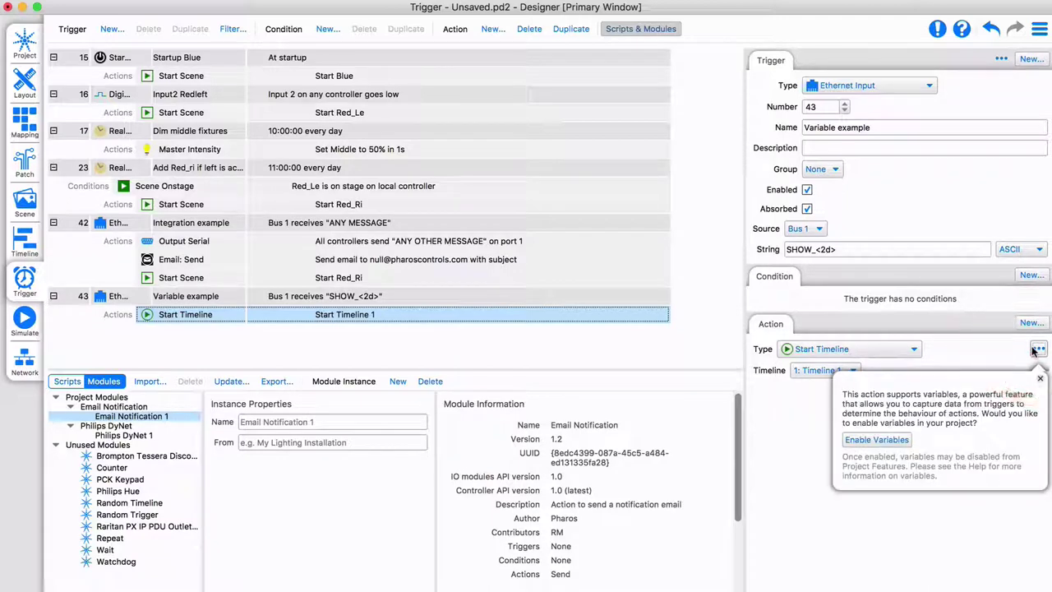
left_click(878, 441)
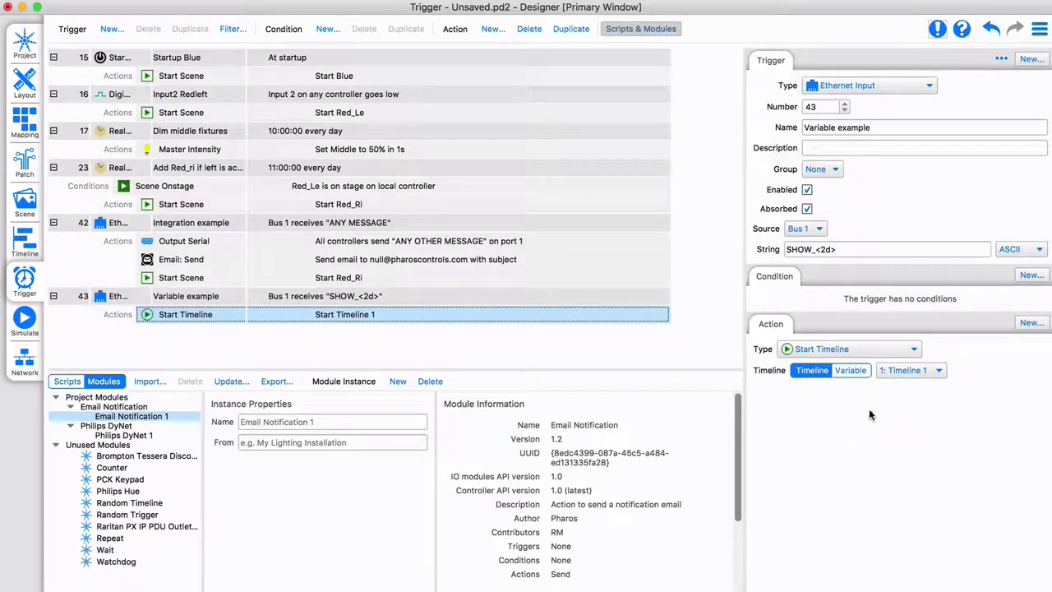
left_click(850, 370)
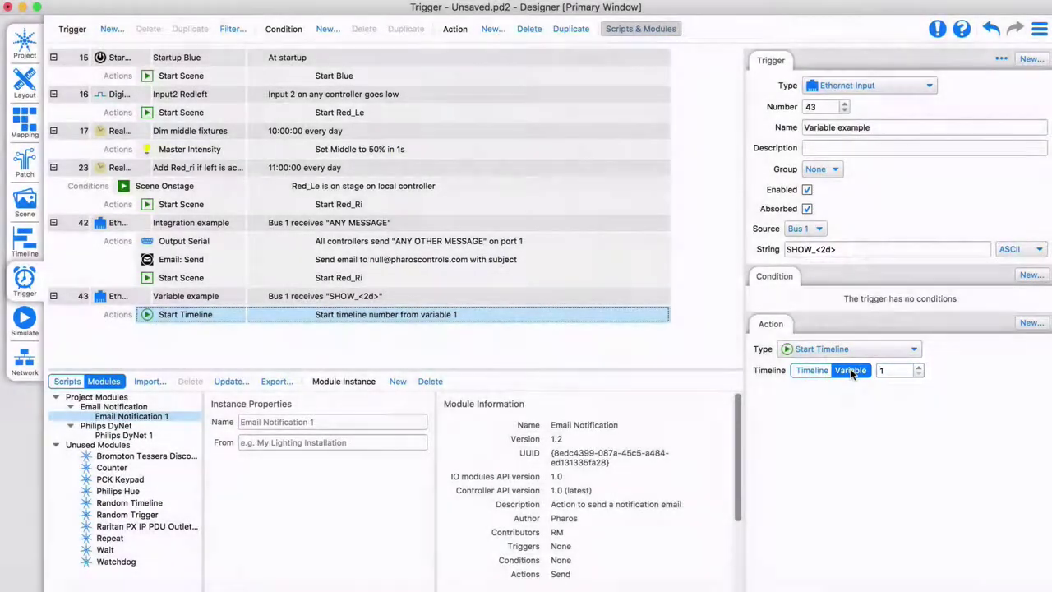
left_click(1019, 322)
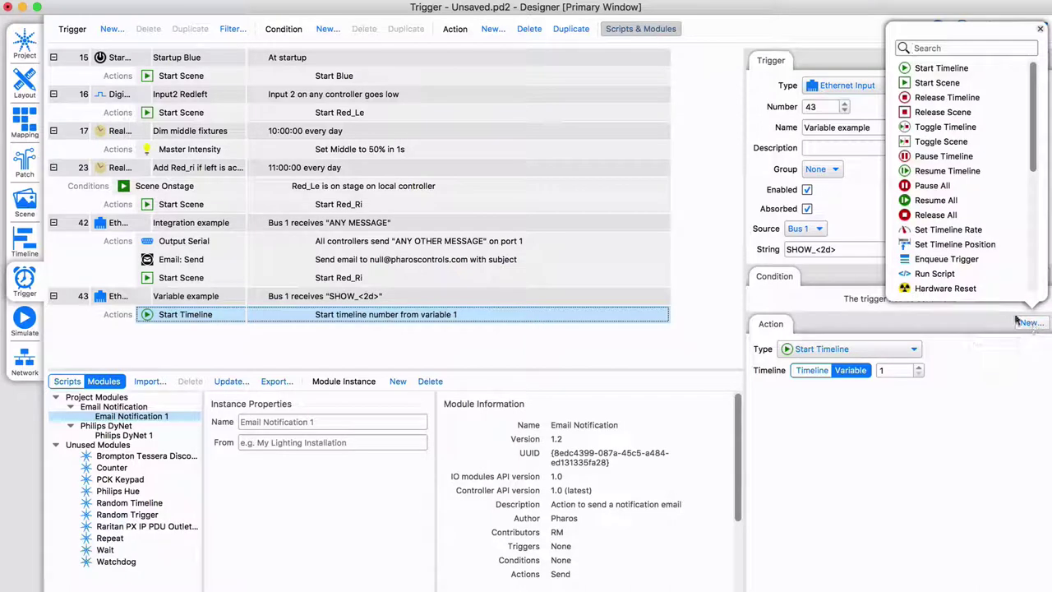
- Add a Run Script action using a new 'Test script' containing the comment '-- My LUA script goes here'
left_click(935, 274)
left_click(907, 370)
type("Test script")
key("Return")
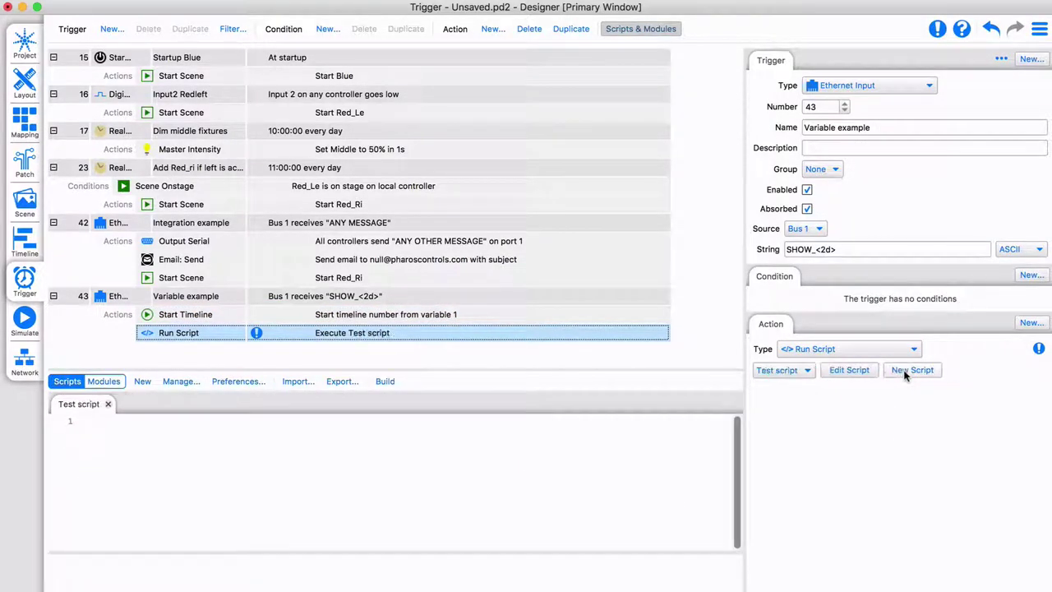
left_click(87, 421)
type("-- My LUA script goes here")
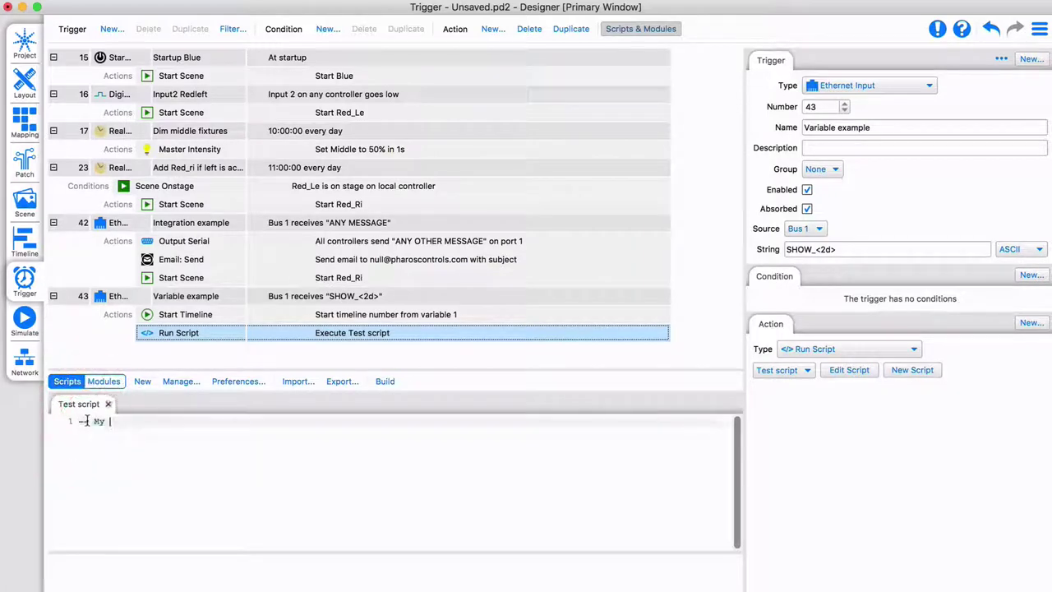
key("Return")
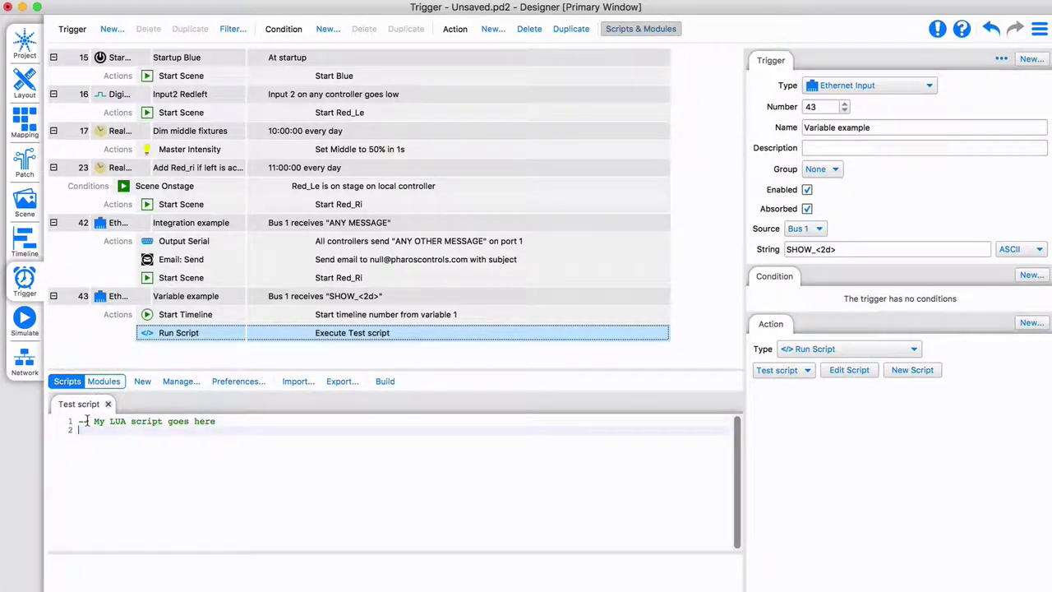
- Delete trigger 43 and trigger 42 'Integration example' with their actions, then hide the scripts area
left_click(112, 295)
key("BackSpace")
left_click(119, 224)
key("BackSpace")
left_click(643, 28)
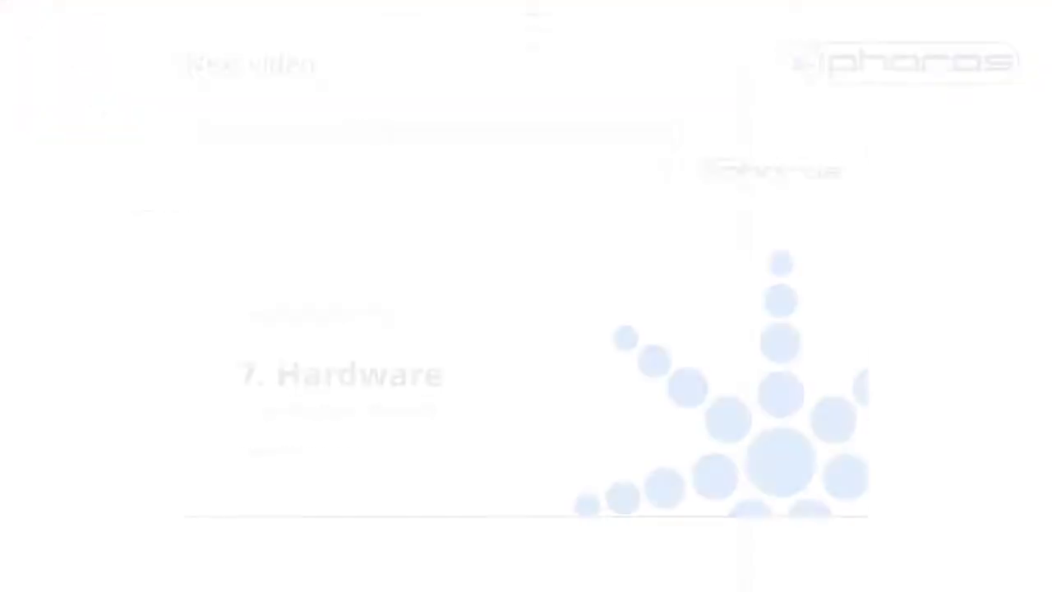